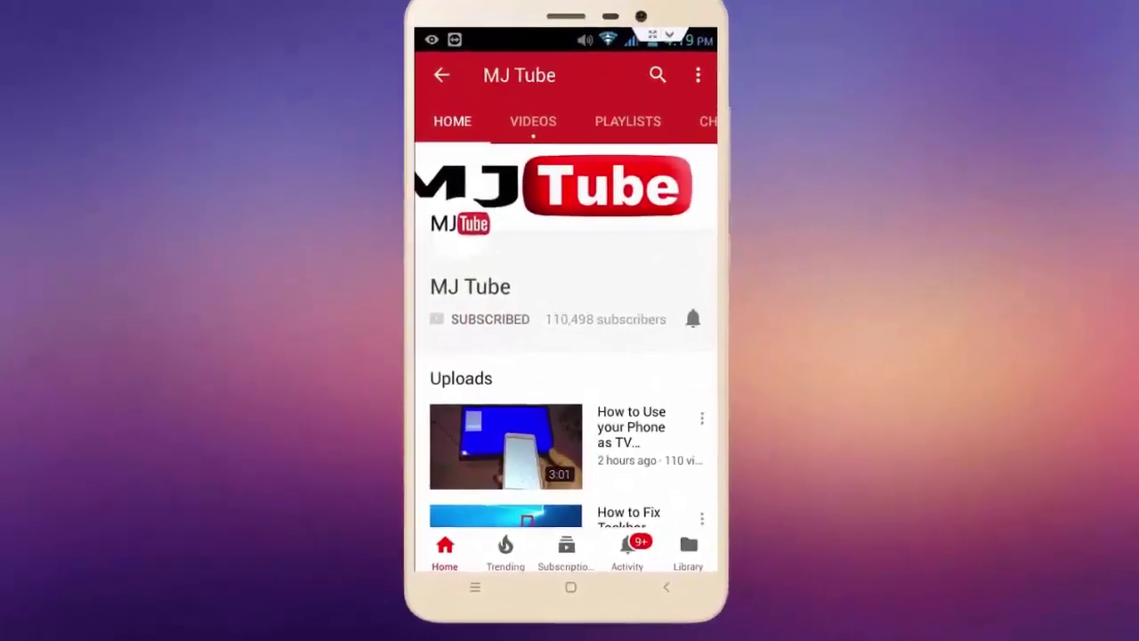
Bring back the 'vidiot download' Google results and open the options for the Vidiot - Download link.
left_click(693, 319)
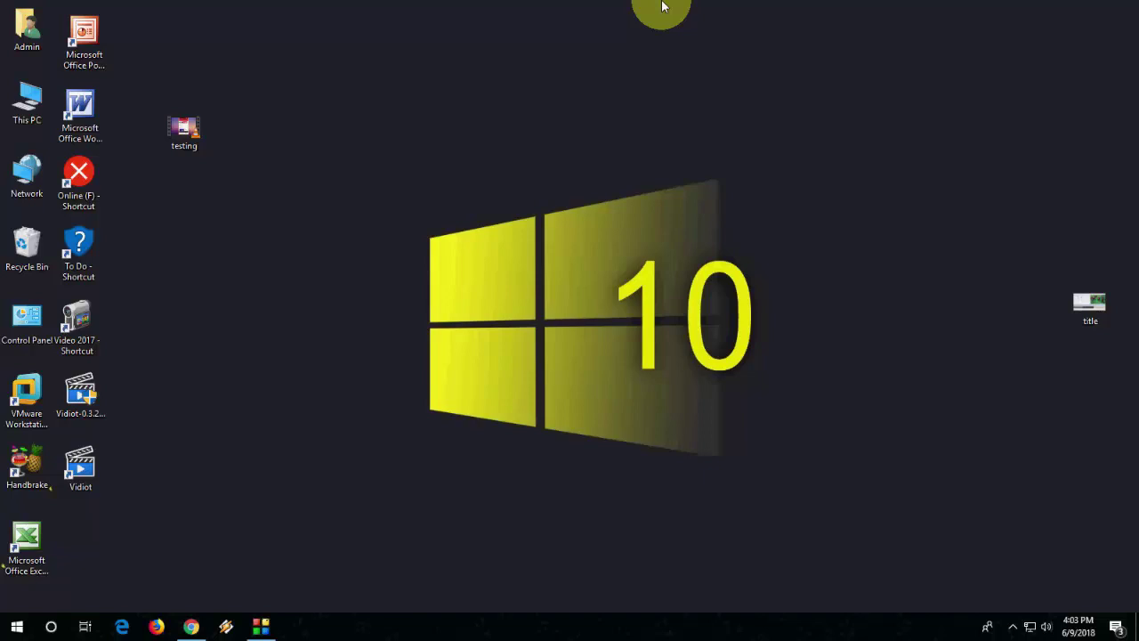
left_click(189, 625)
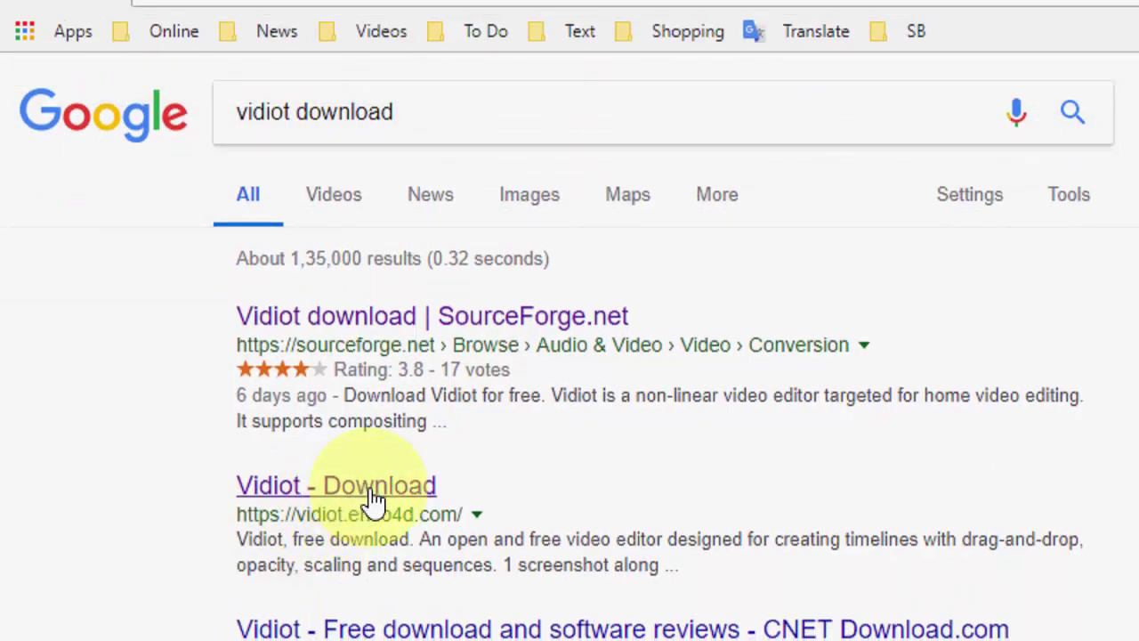
right_click(373, 487)
Open the LO4D Vidiot page and save Vidiot-0.3.24-win32.exe from the UK mirror to the Desktop.
left_click(427, 504)
left_click(223, 10)
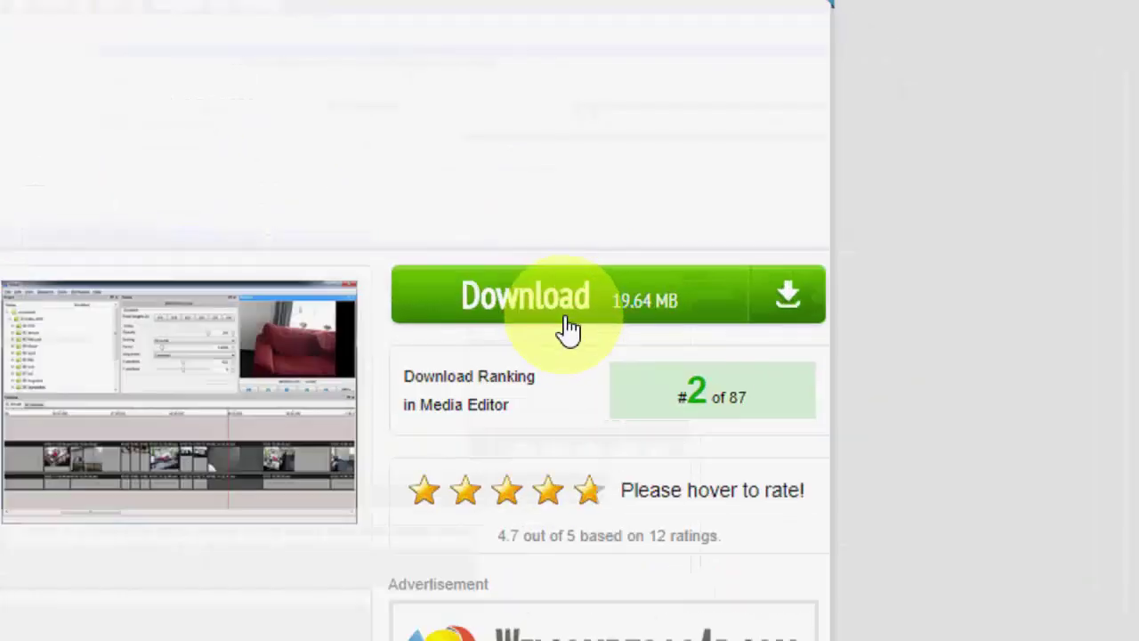
left_click(679, 313)
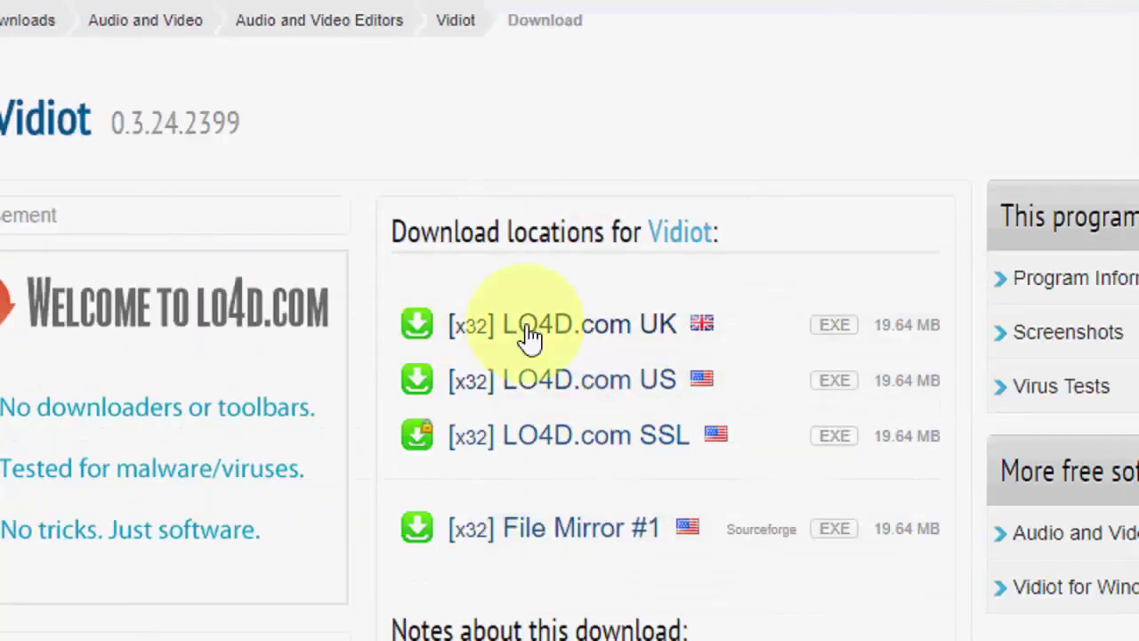
left_click(532, 329)
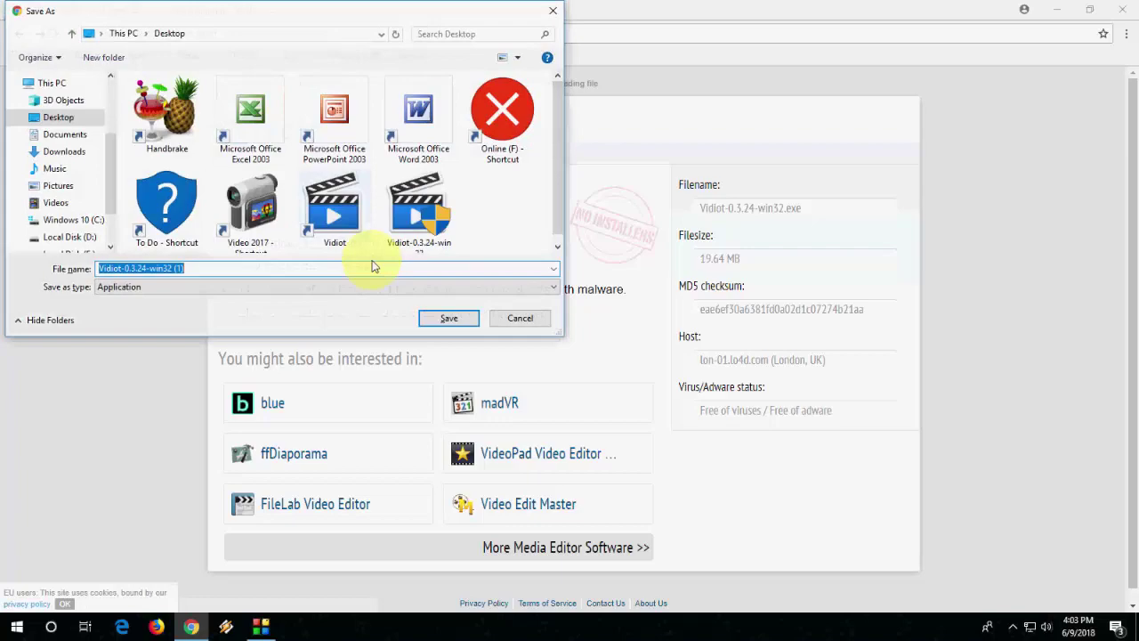
left_click(520, 318)
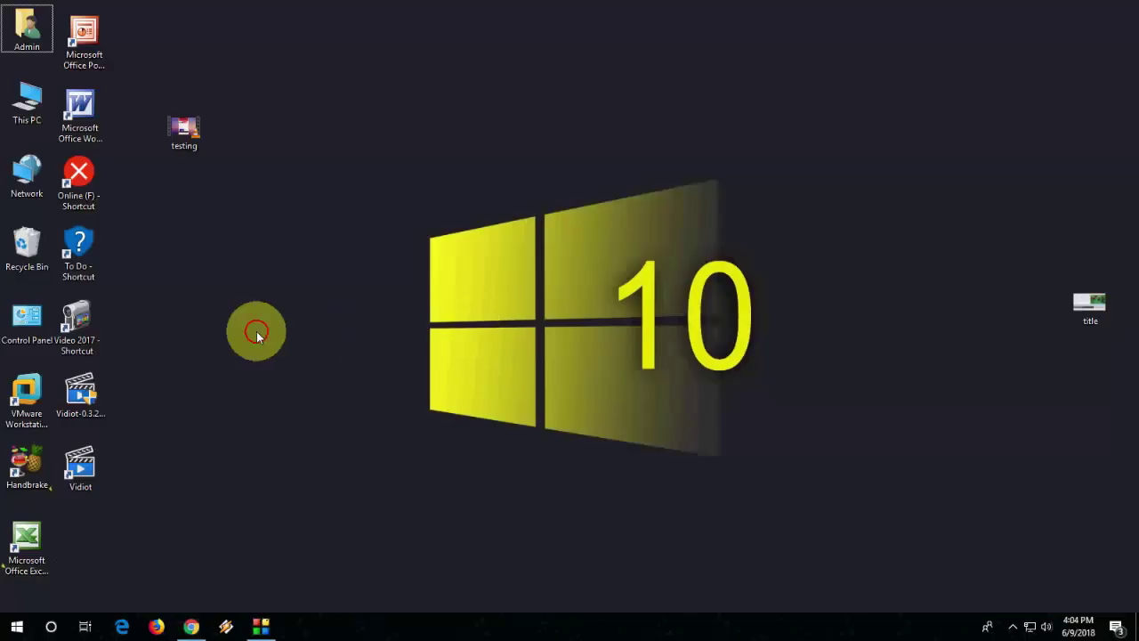
left_click_drag(82, 391, 203, 301)
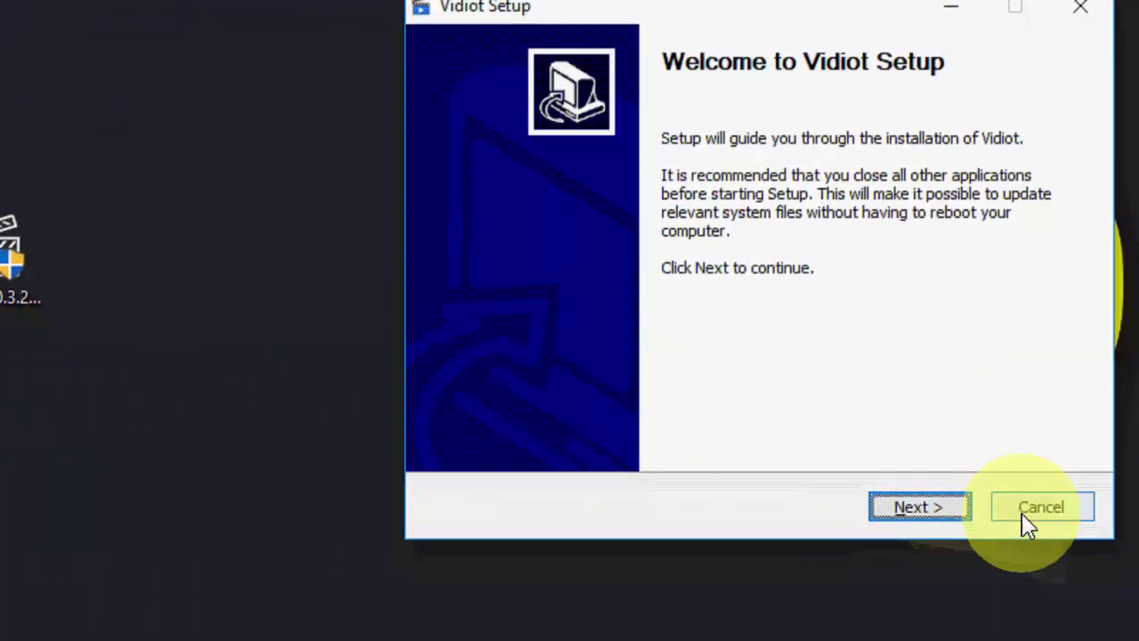
left_click(1003, 509)
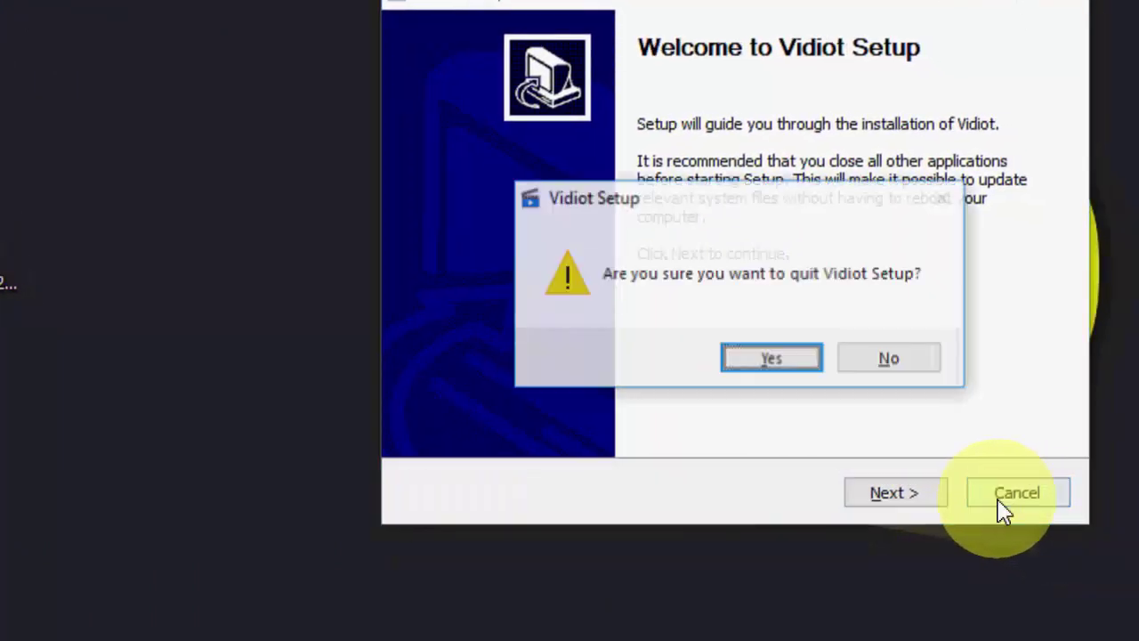
left_click(767, 351)
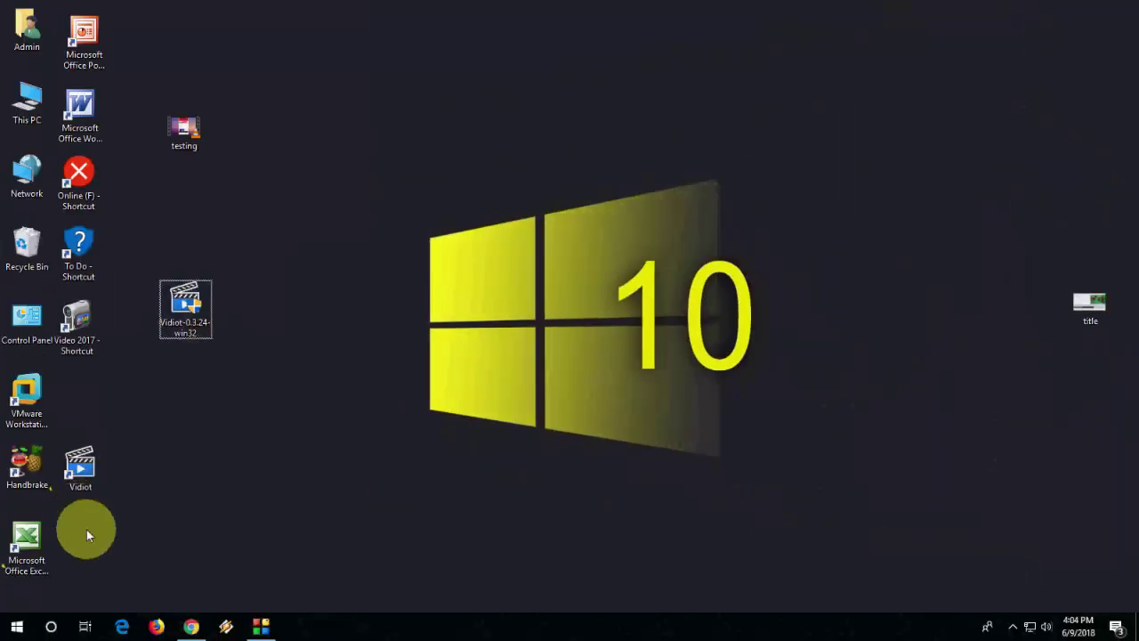
Move the Vidiot desktop shortcut to the next column and launch Vidiot from it.
left_click_drag(81, 460, 177, 456)
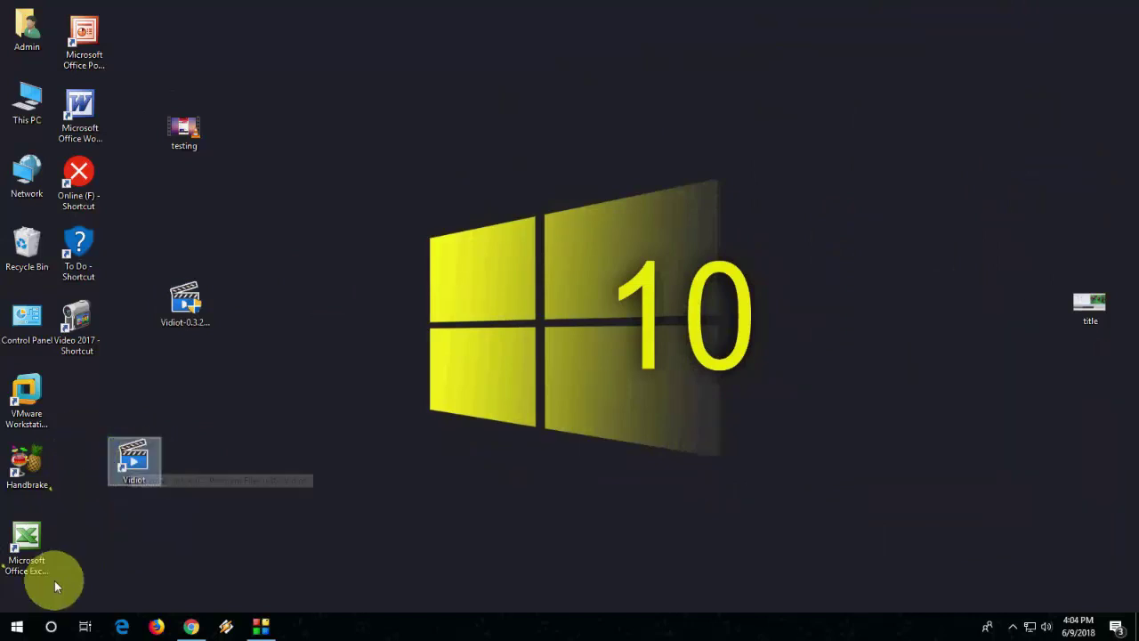
left_click(17, 627)
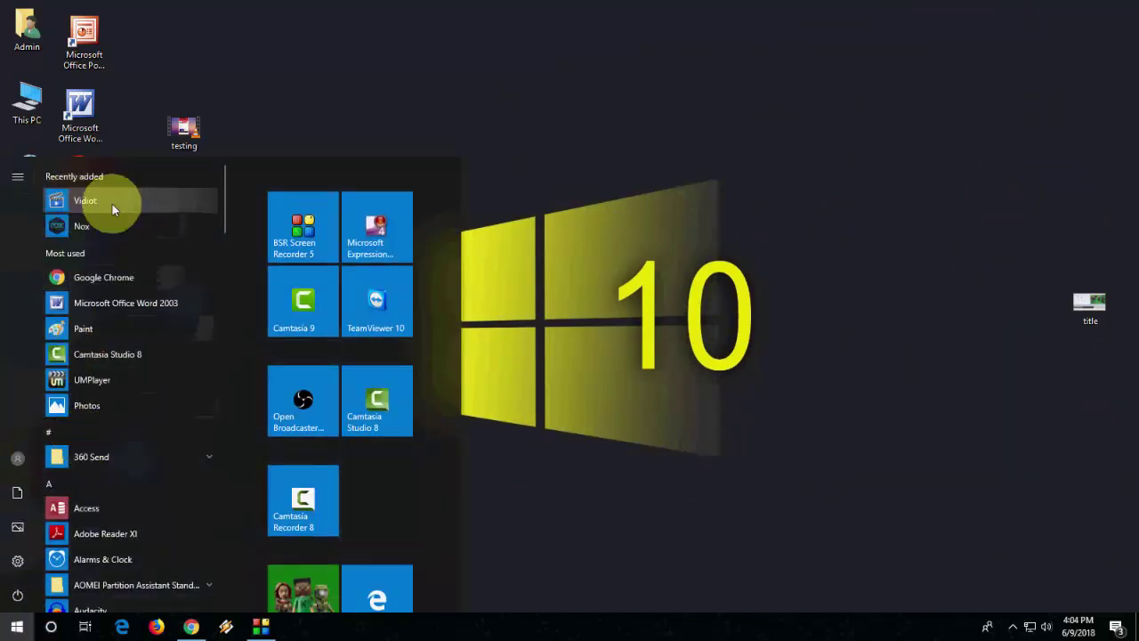
left_click(384, 82)
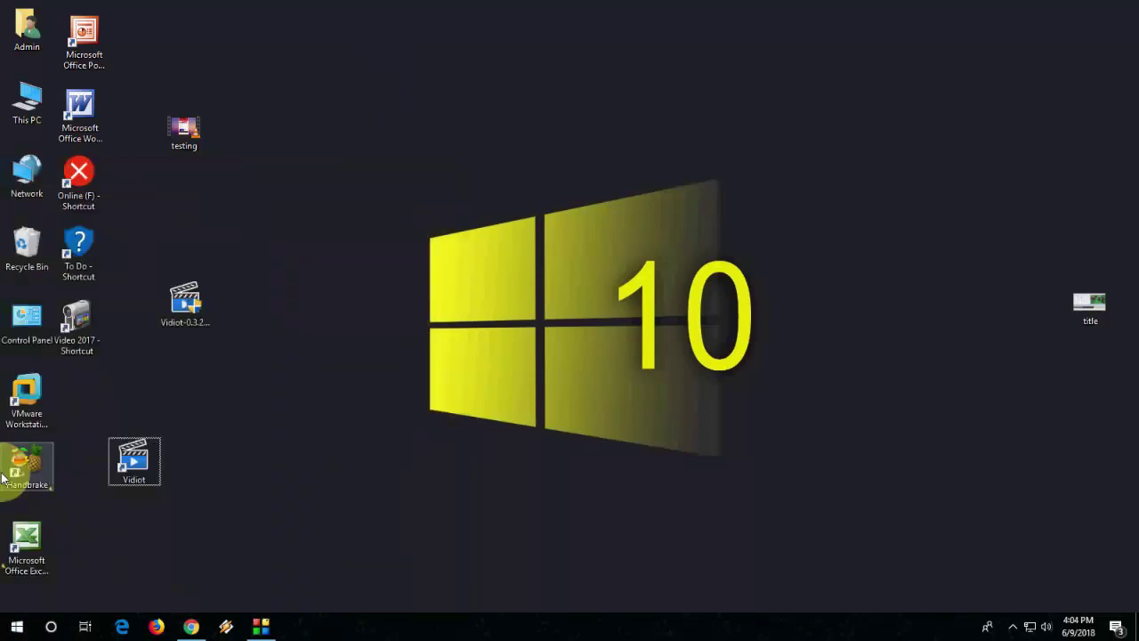
double_click(138, 463)
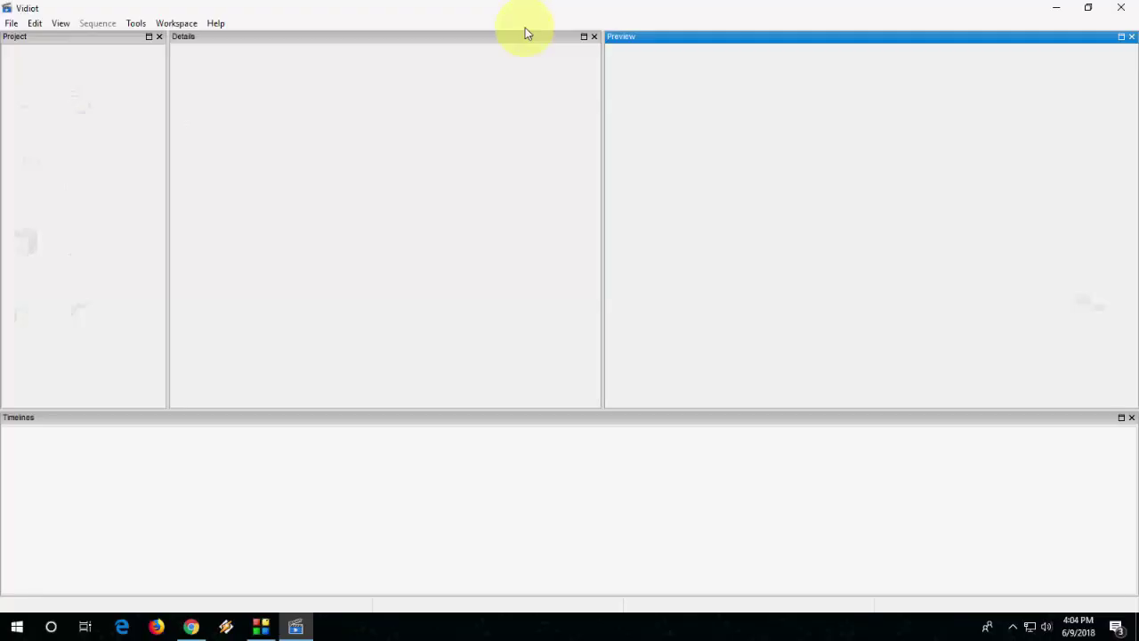
Start a new project from individual media files, importing the desktop video testing.mp4 onto the timeline.
left_click(1091, 8)
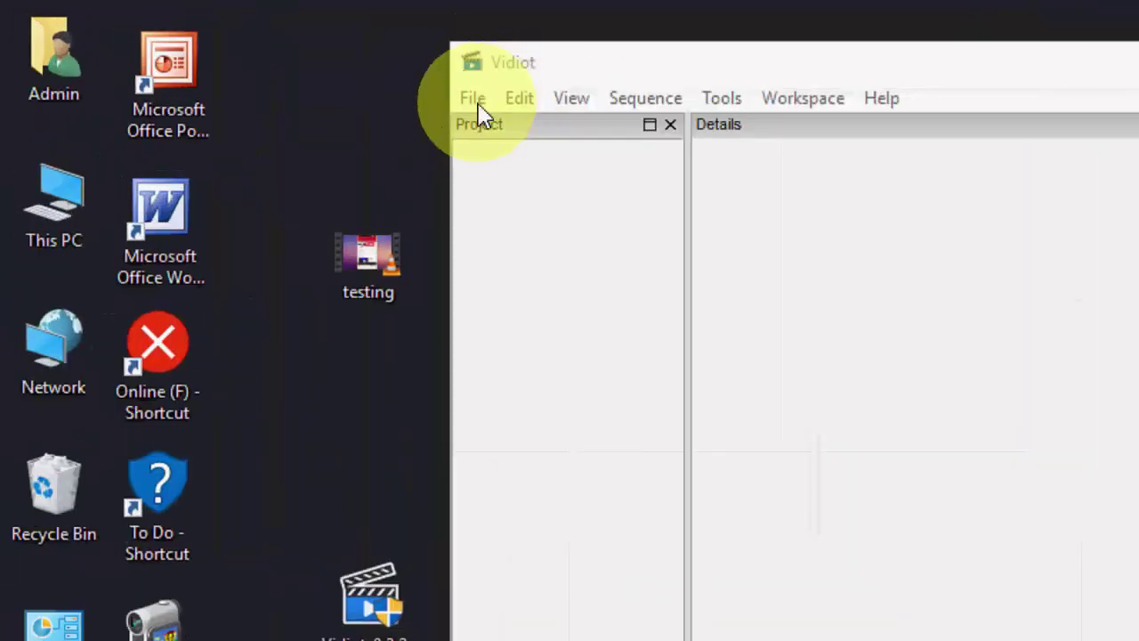
left_click(475, 99)
left_click(575, 142)
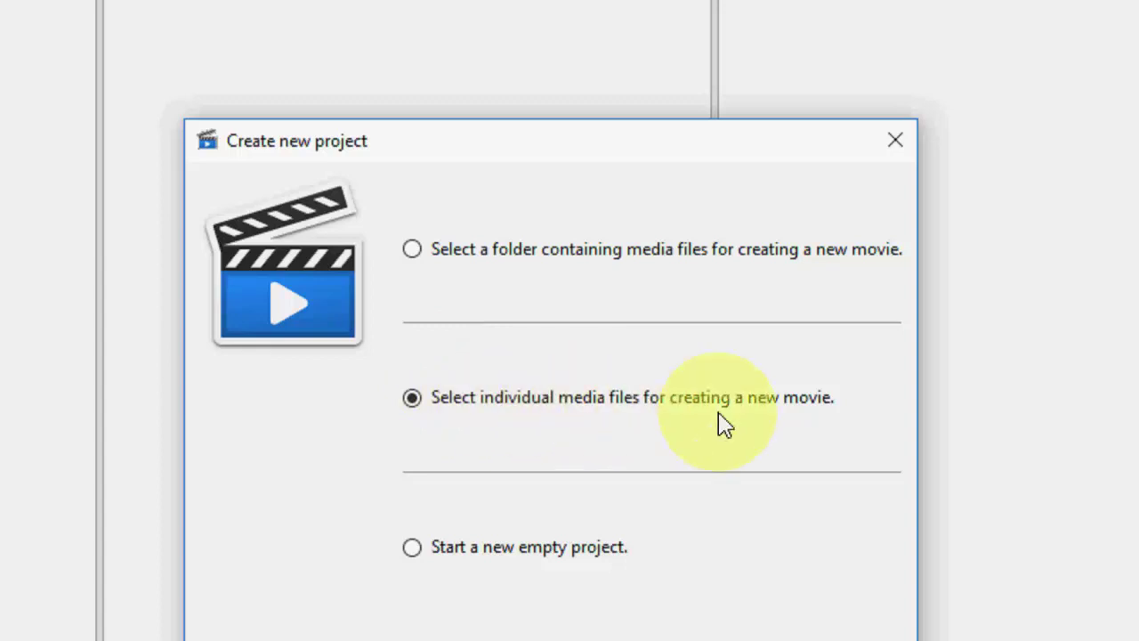
left_click(717, 563)
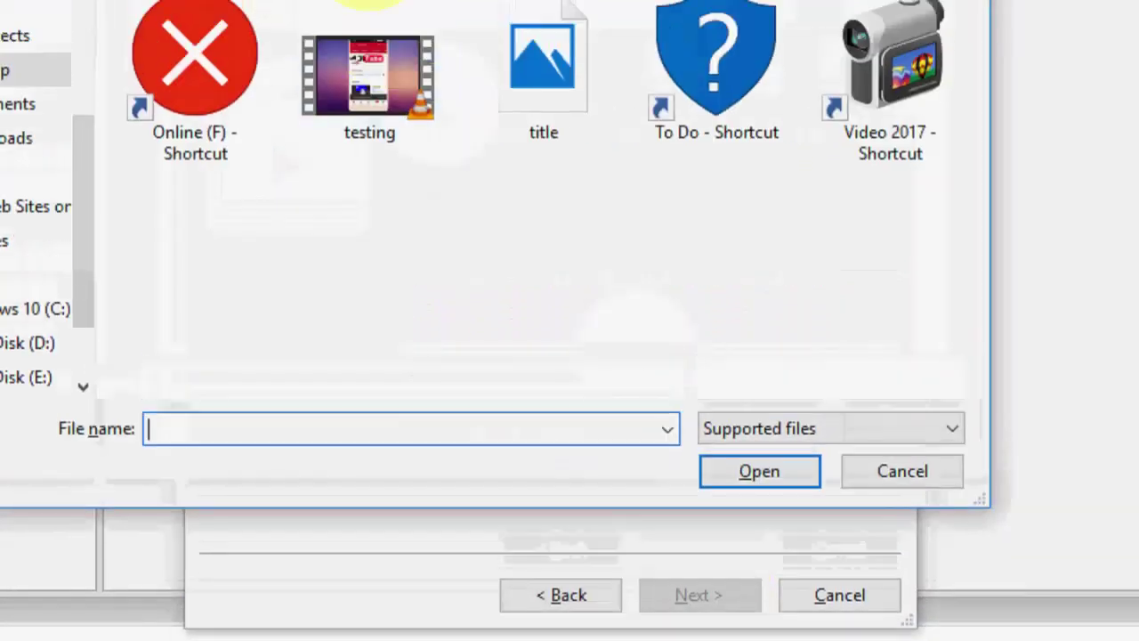
left_click(374, 173)
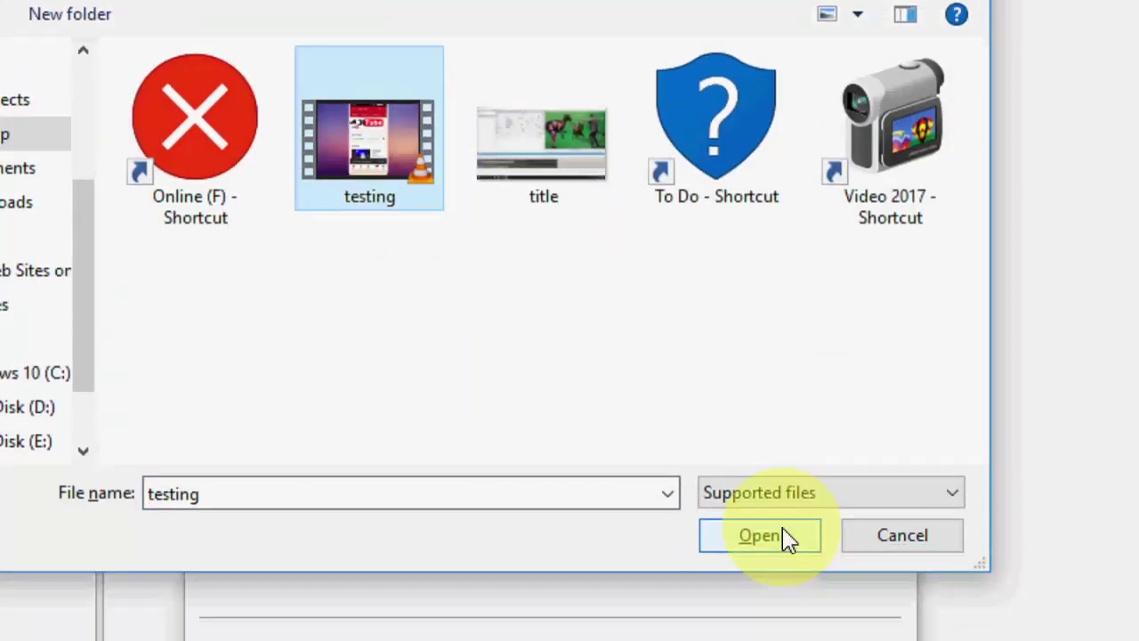
left_click(783, 555)
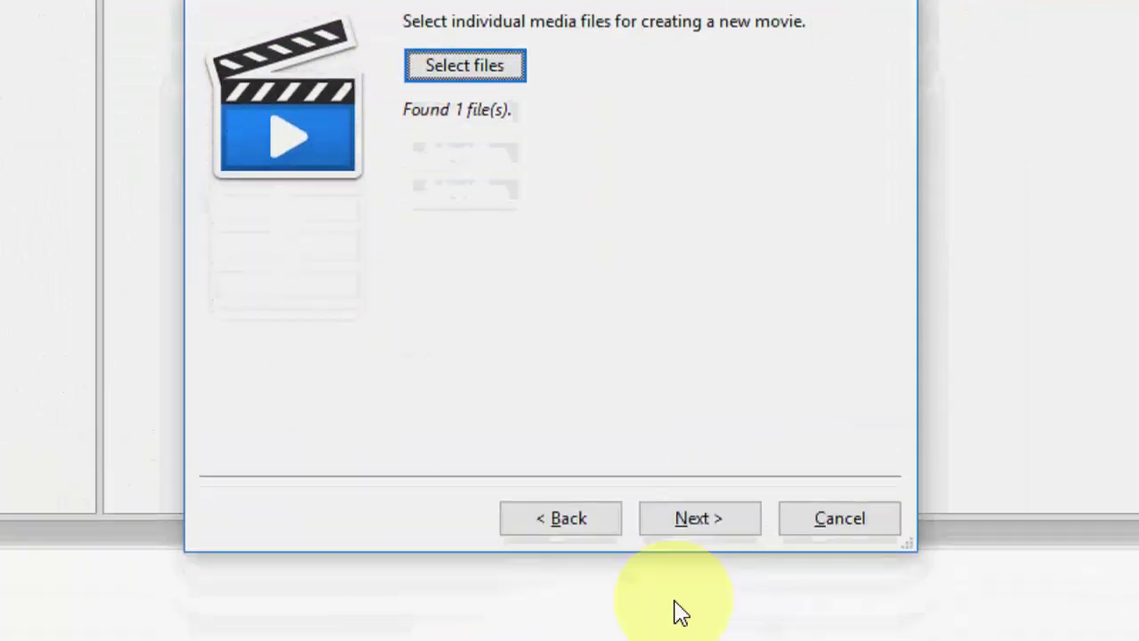
left_click(699, 636)
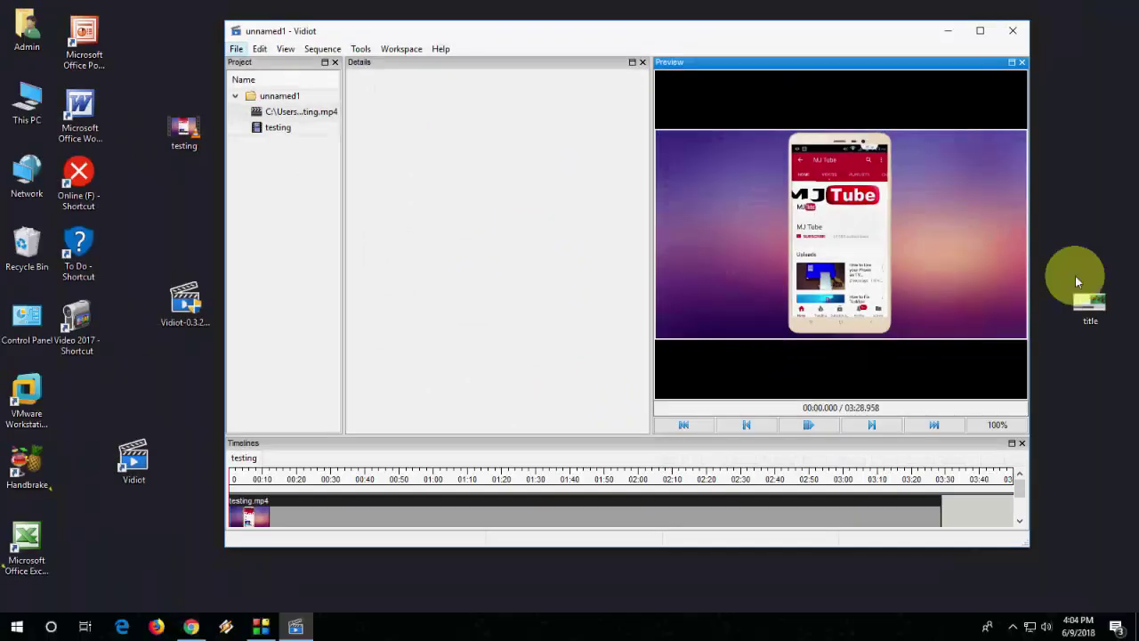
Move the project window up and select the testing.mp4 clip to display its properties.
left_click_drag(719, 33, 622, 26)
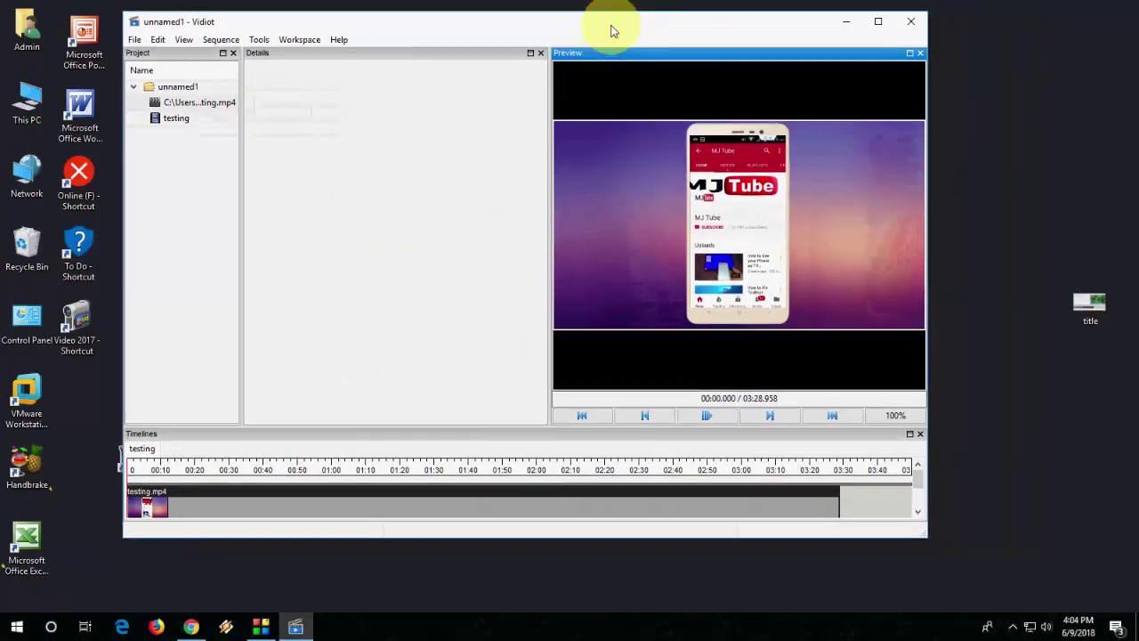
left_click(426, 436)
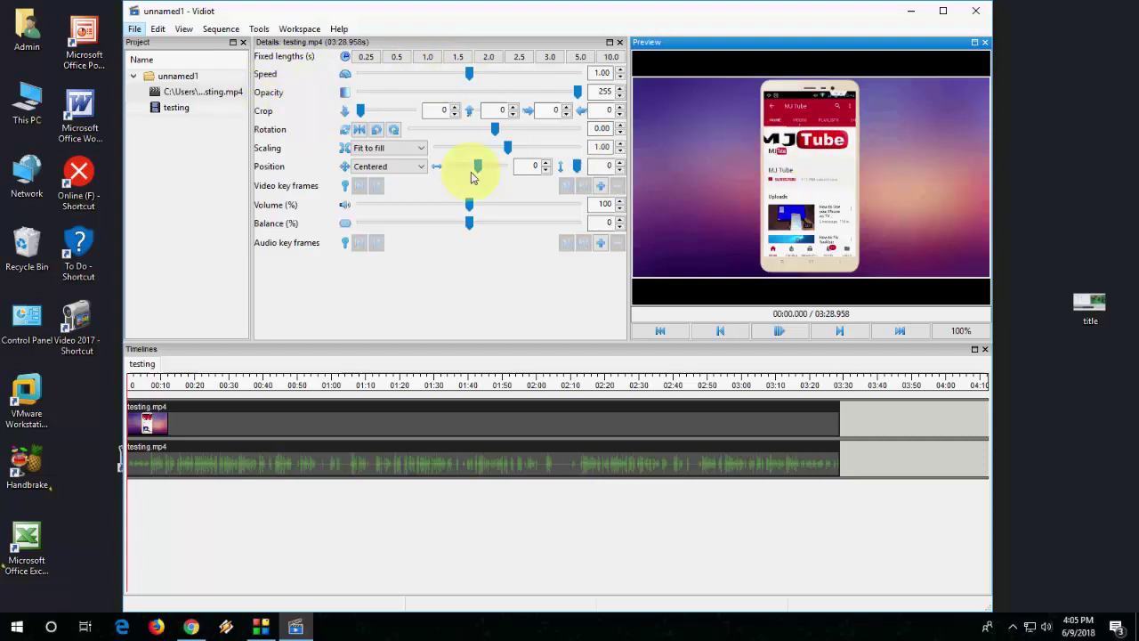
Rotate the clip four quarter turns back to 0.00 and drag its volume up to 122%.
left_click(397, 130)
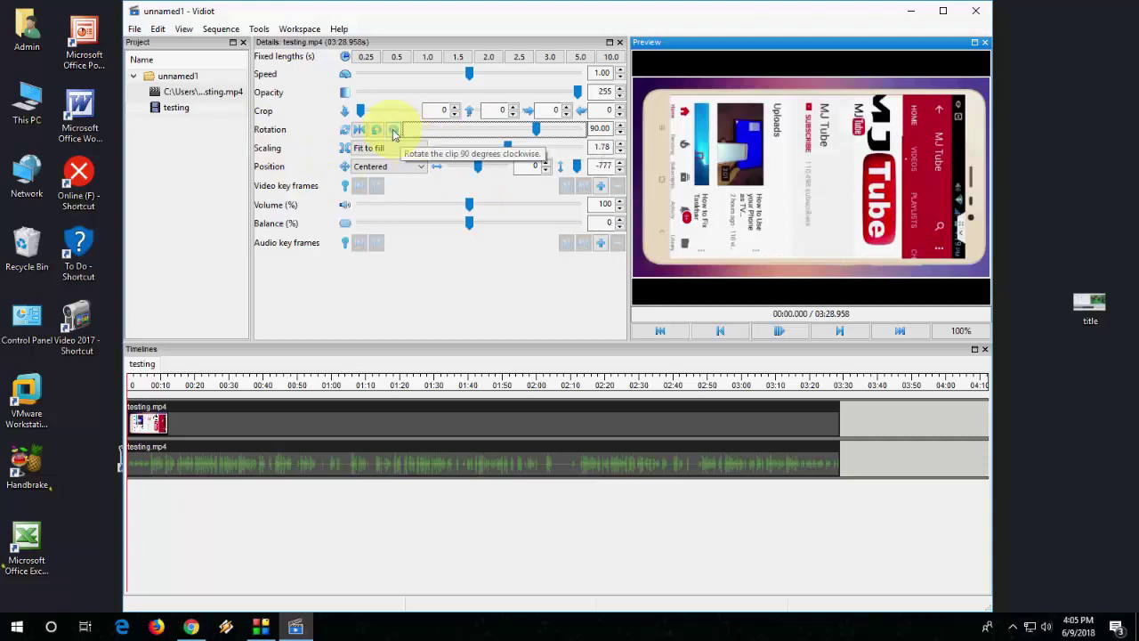
left_click(393, 130)
left_click(392, 129)
left_click(393, 130)
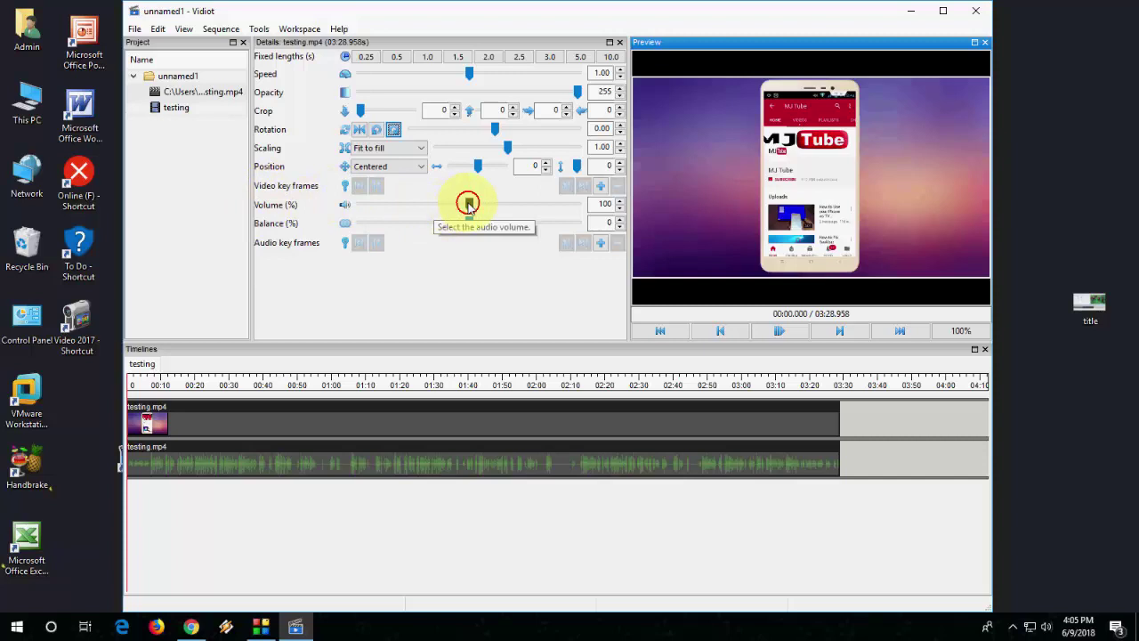
left_click_drag(468, 203, 493, 205)
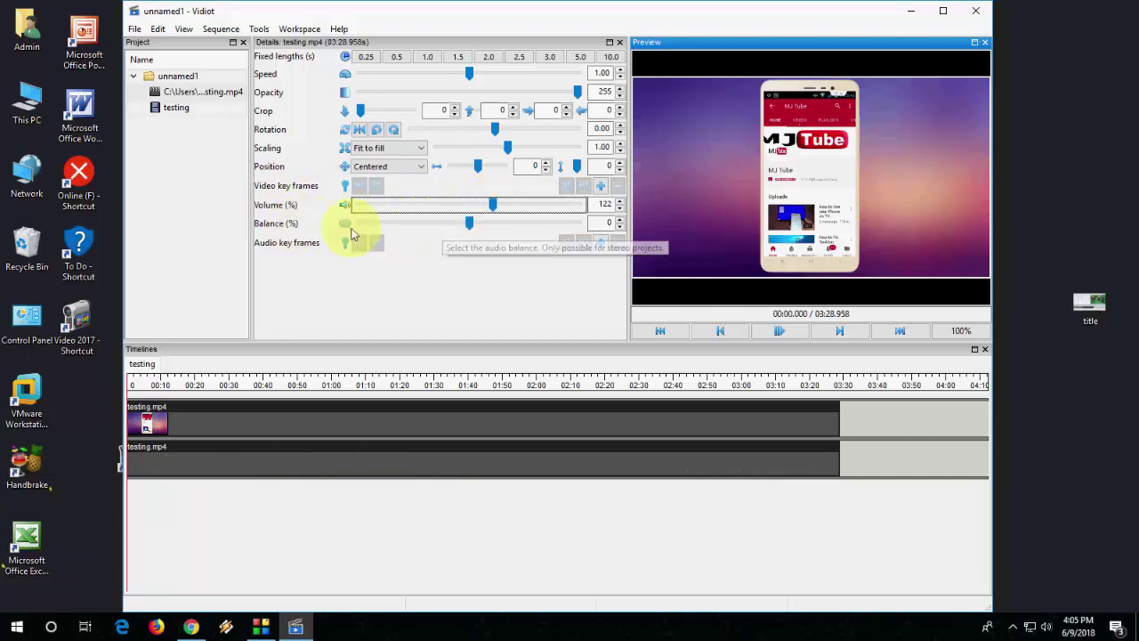
left_click(497, 447)
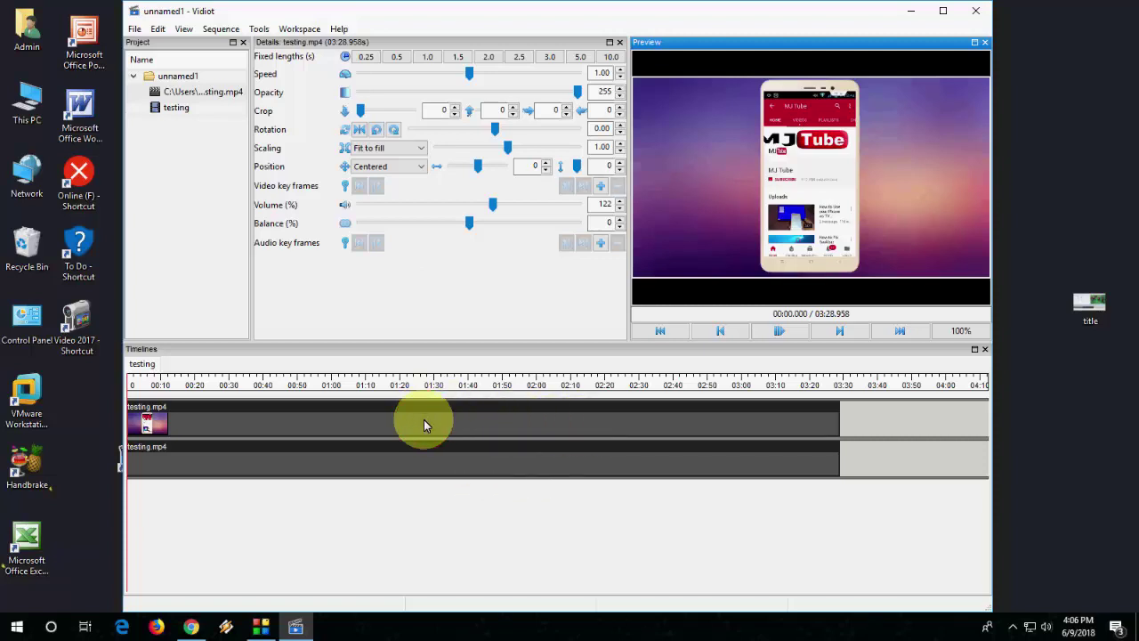
Split testing.mp4's video and audio with S at about 01:29 and just past 02:05.
left_click(432, 387)
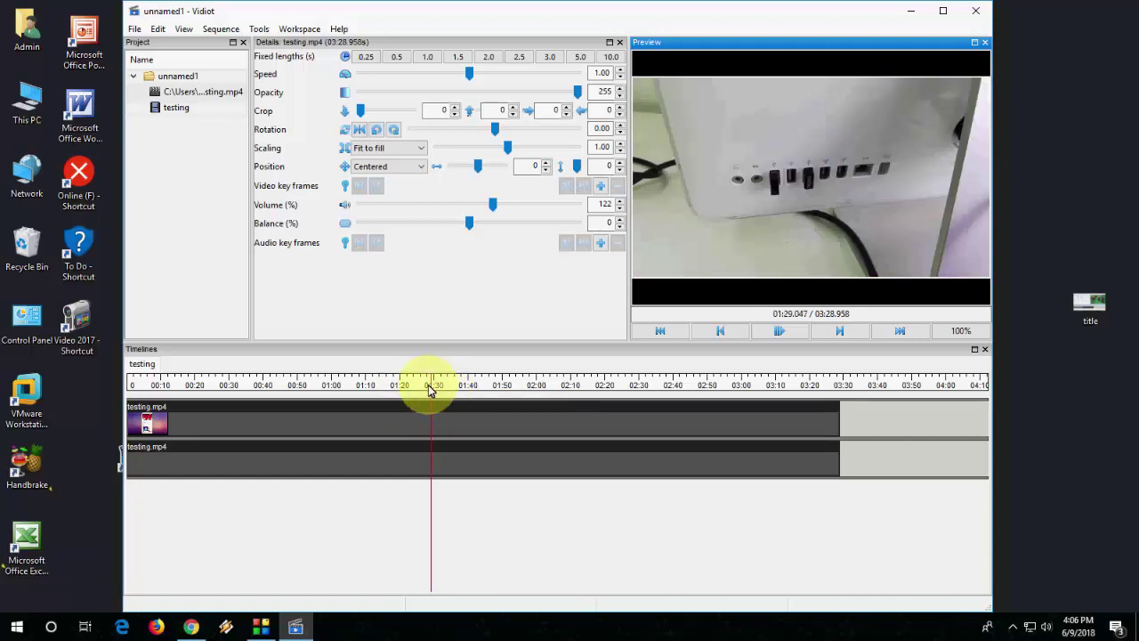
key("s")
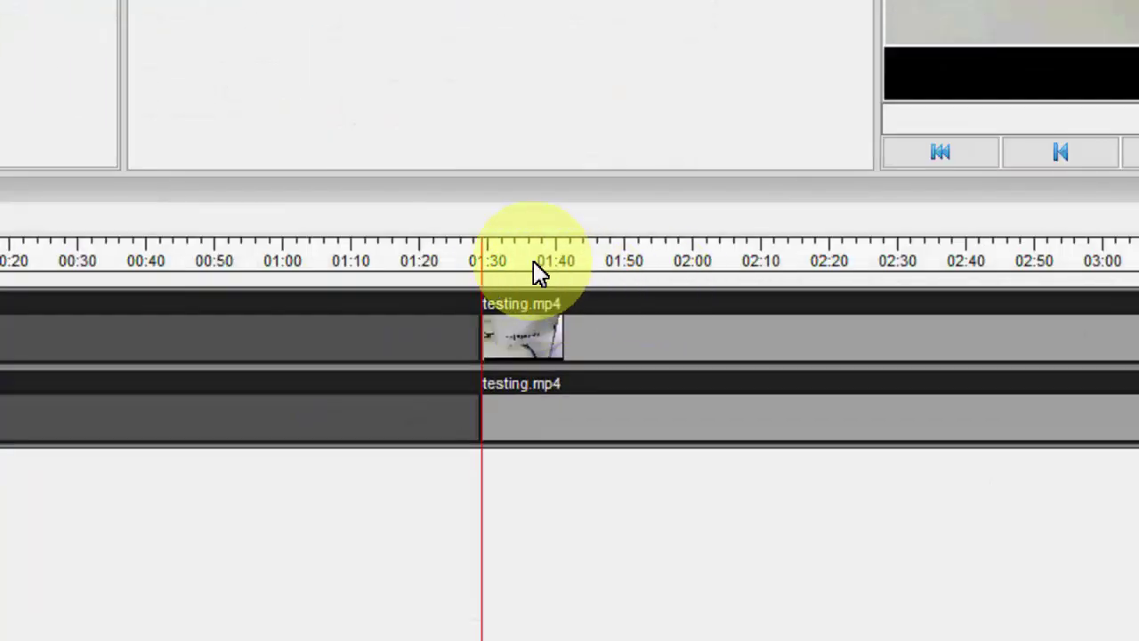
left_click(565, 260)
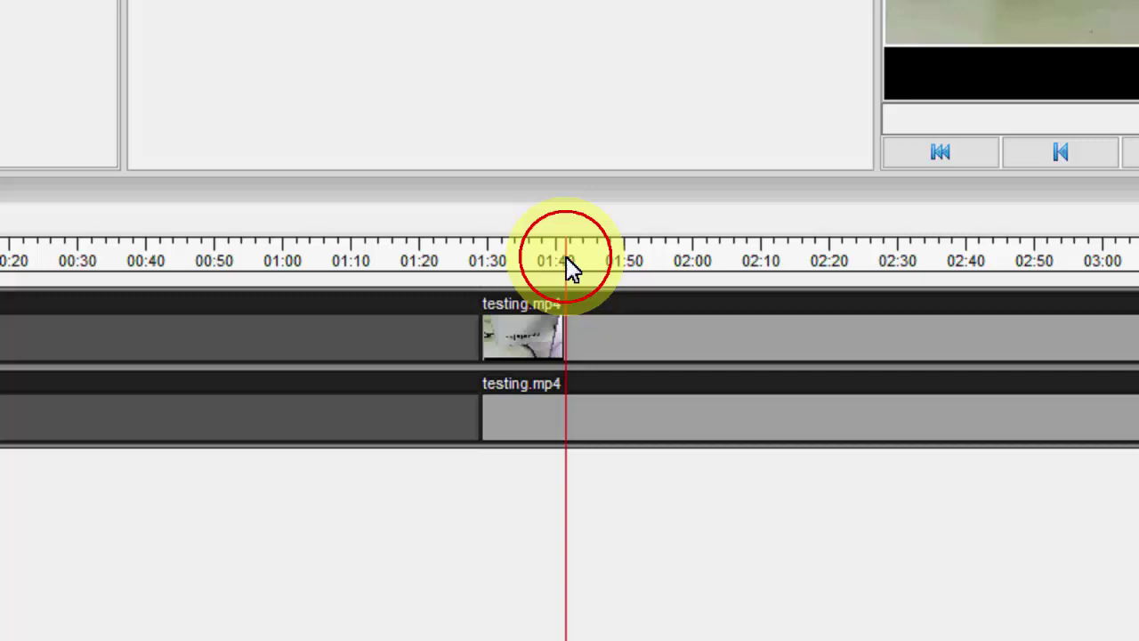
left_click_drag(565, 260, 734, 273)
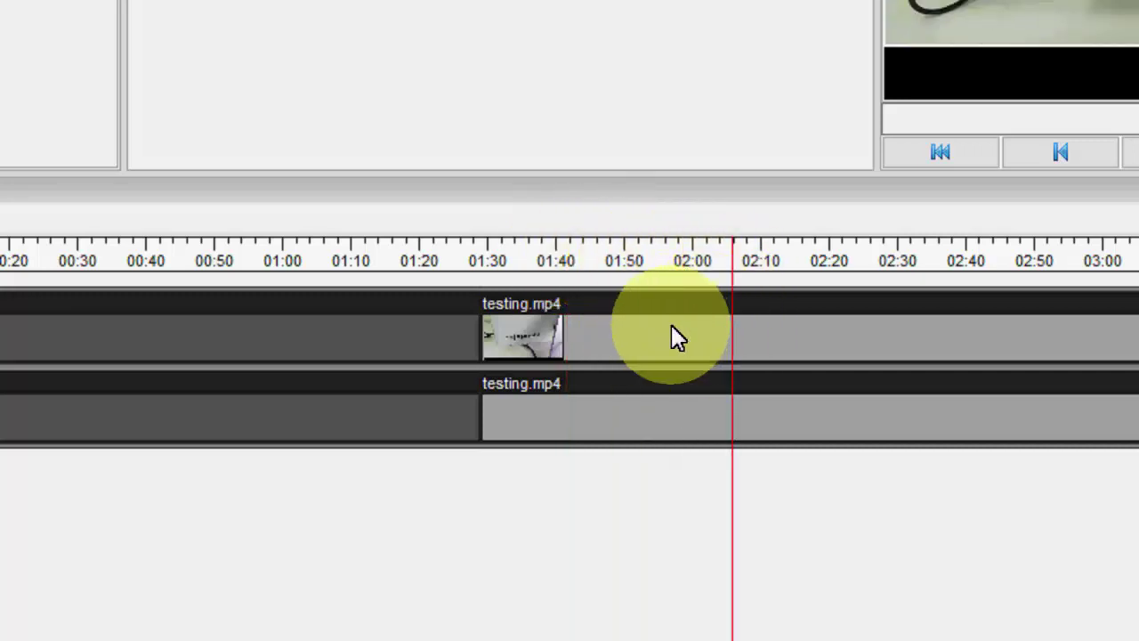
key("s")
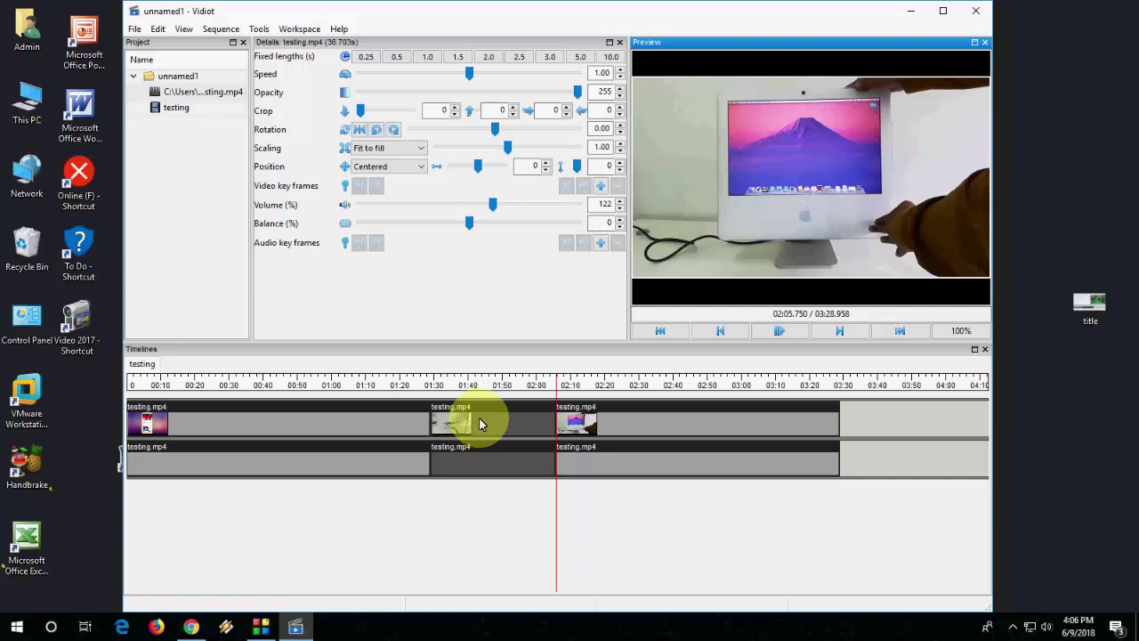
Delete the middle and first pieces, paste a clip back, and line both clips up from 00:00.
key("Delete")
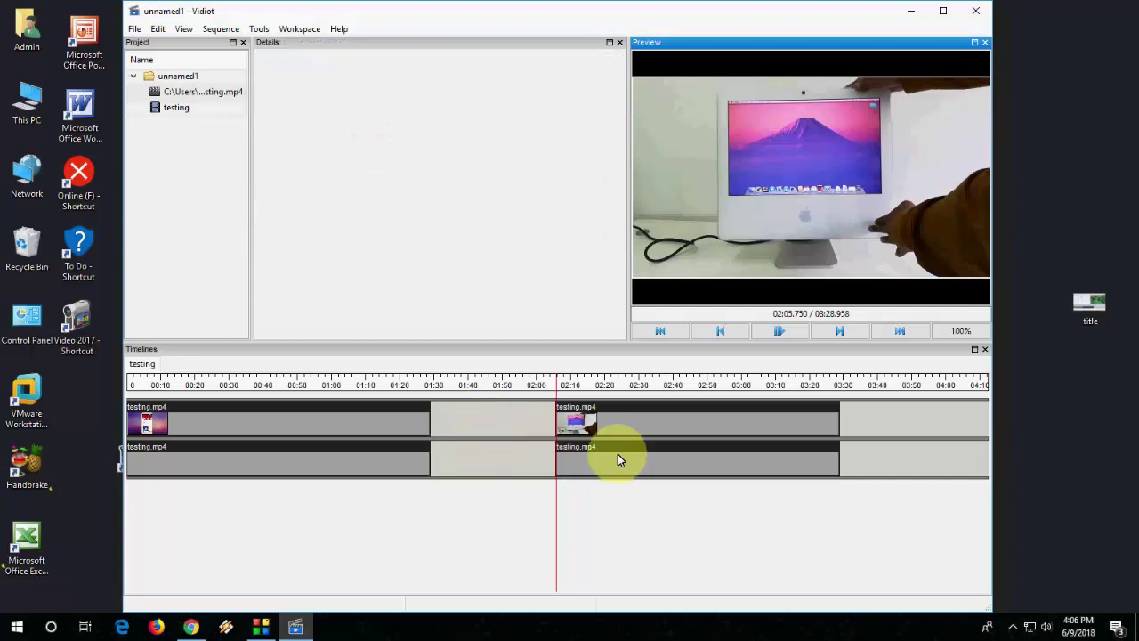
left_click_drag(617, 456, 497, 428)
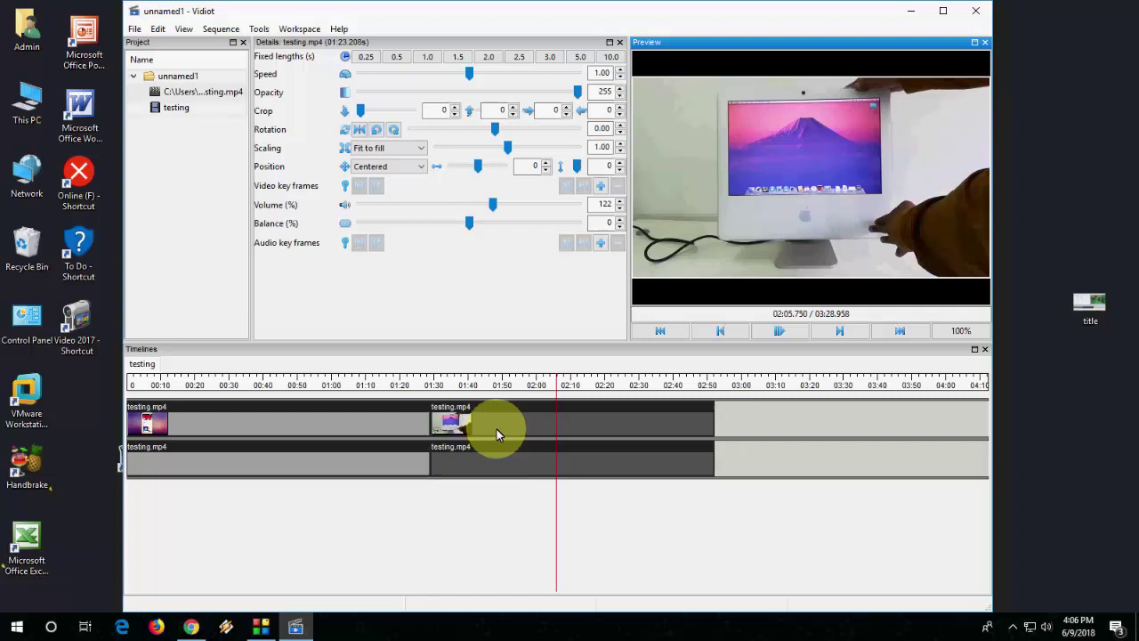
left_click(379, 429)
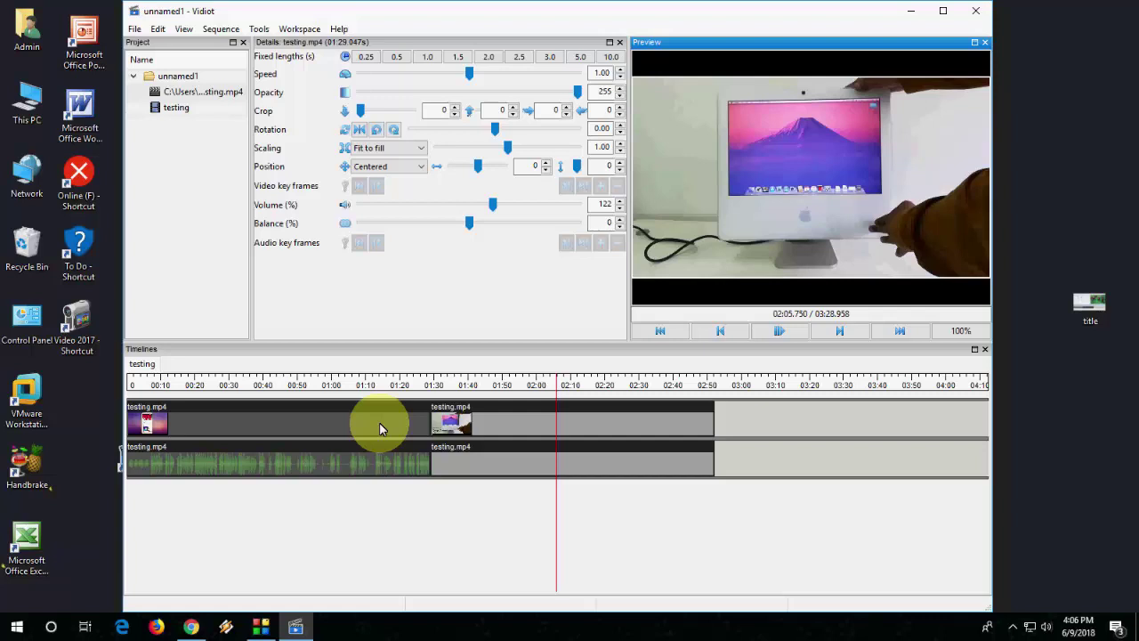
key("Delete")
key("ctrl+v")
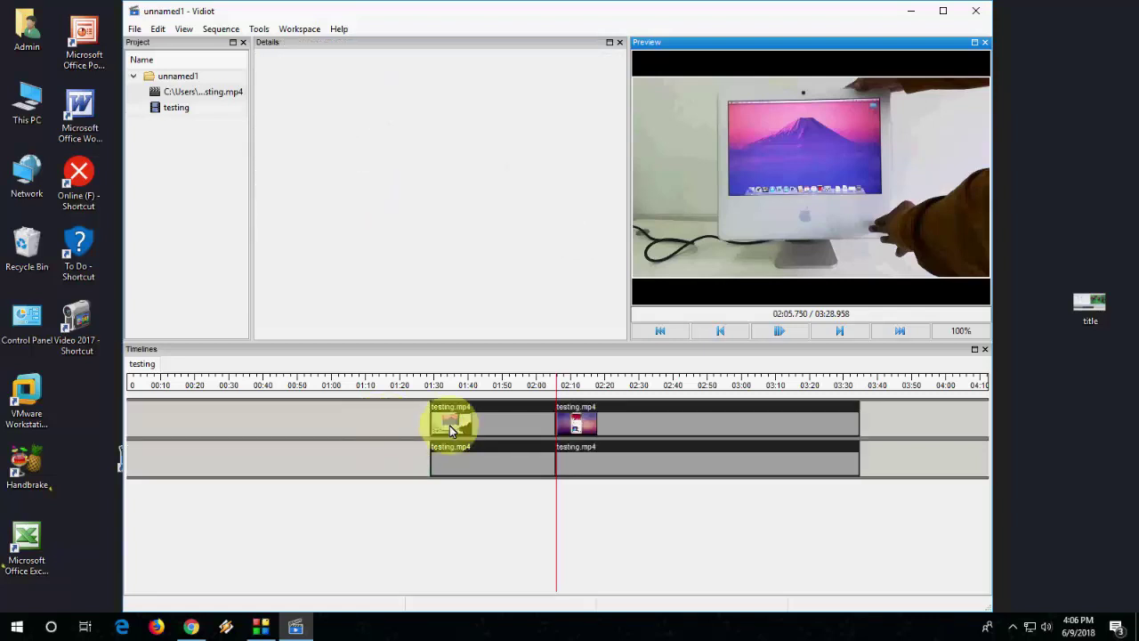
left_click_drag(449, 426, 145, 425)
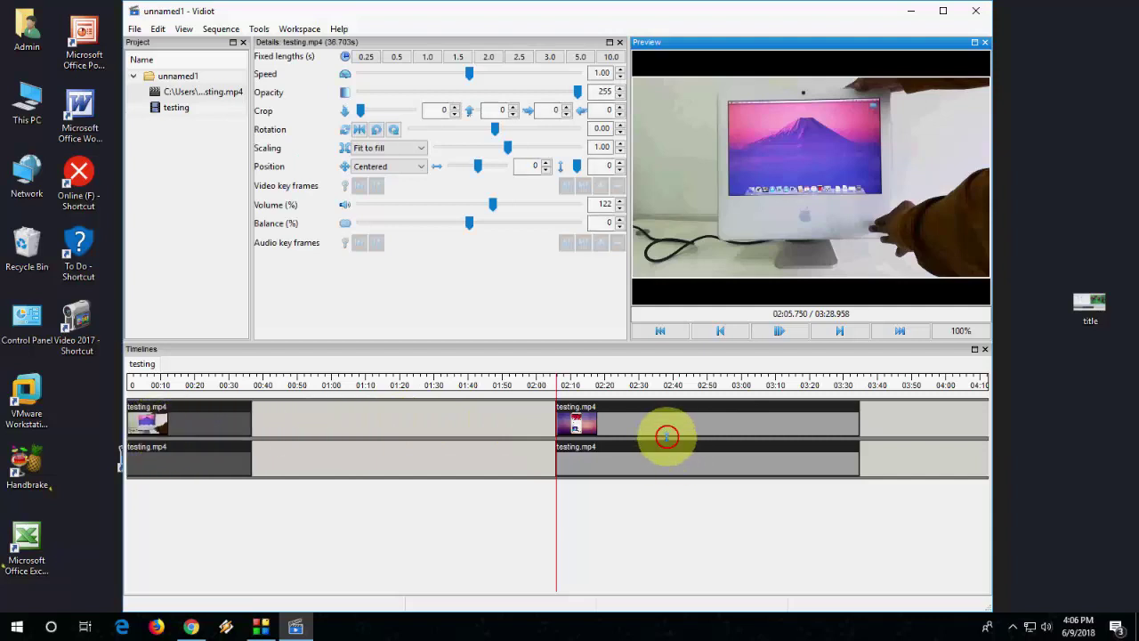
left_click_drag(682, 421, 368, 420)
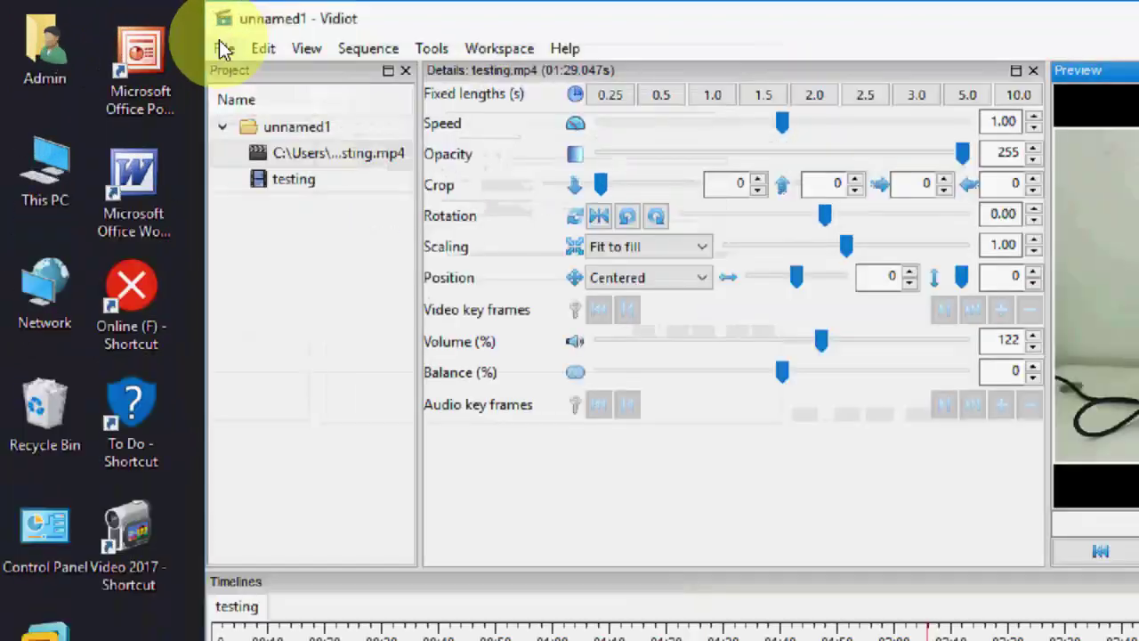
Choose Sequence > Add audio track, then place the playhead near the sequence start.
left_click(134, 28)
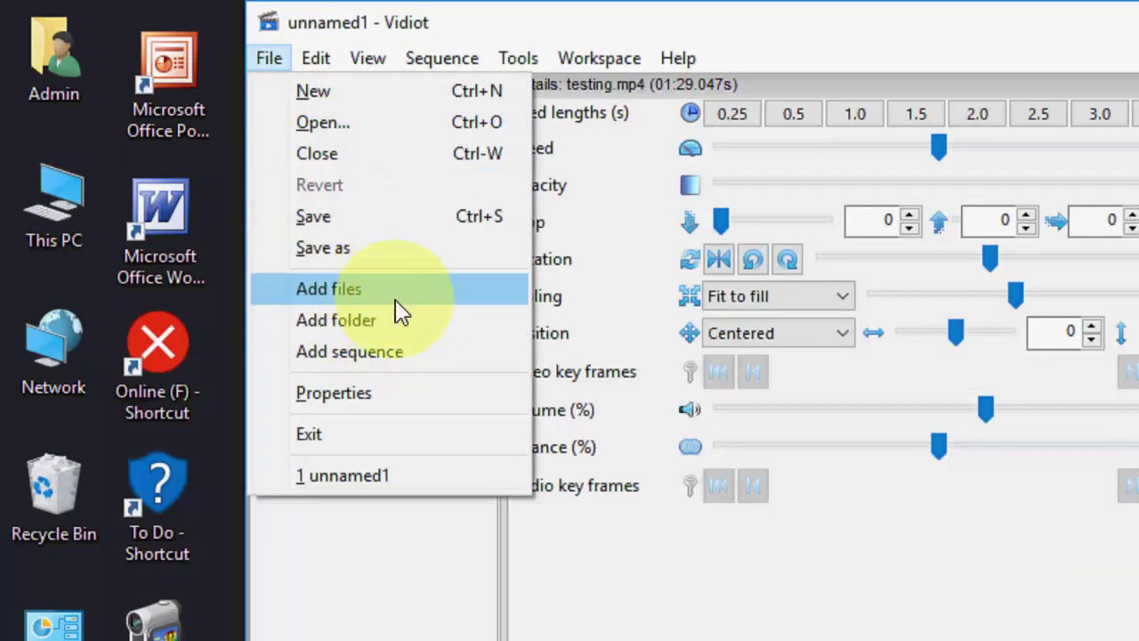
mouse_move(317, 68)
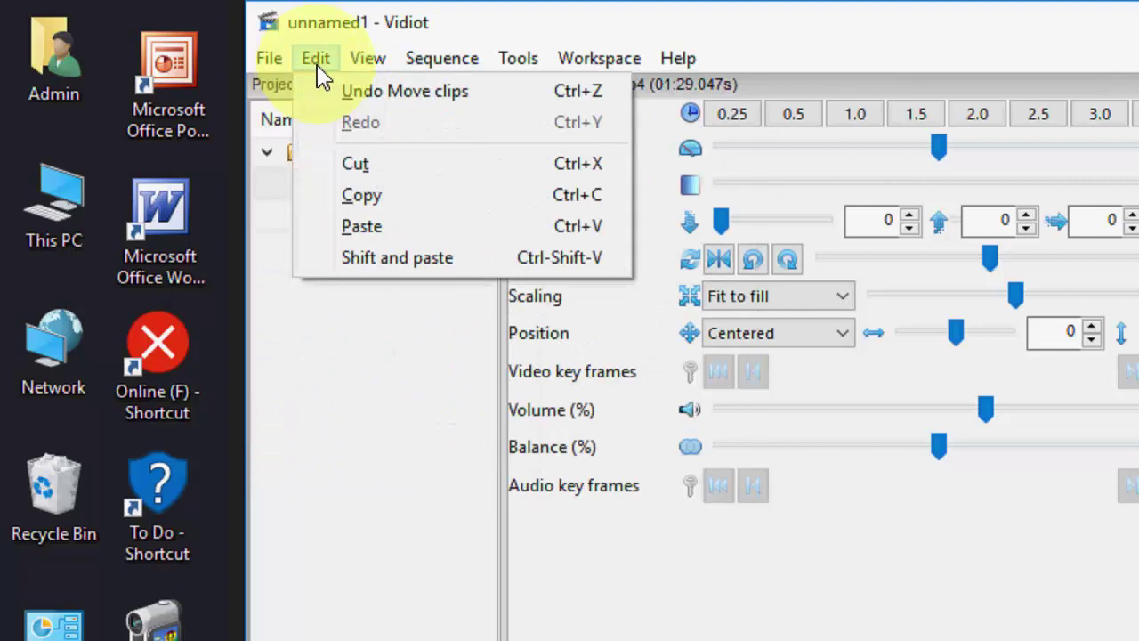
mouse_move(368, 60)
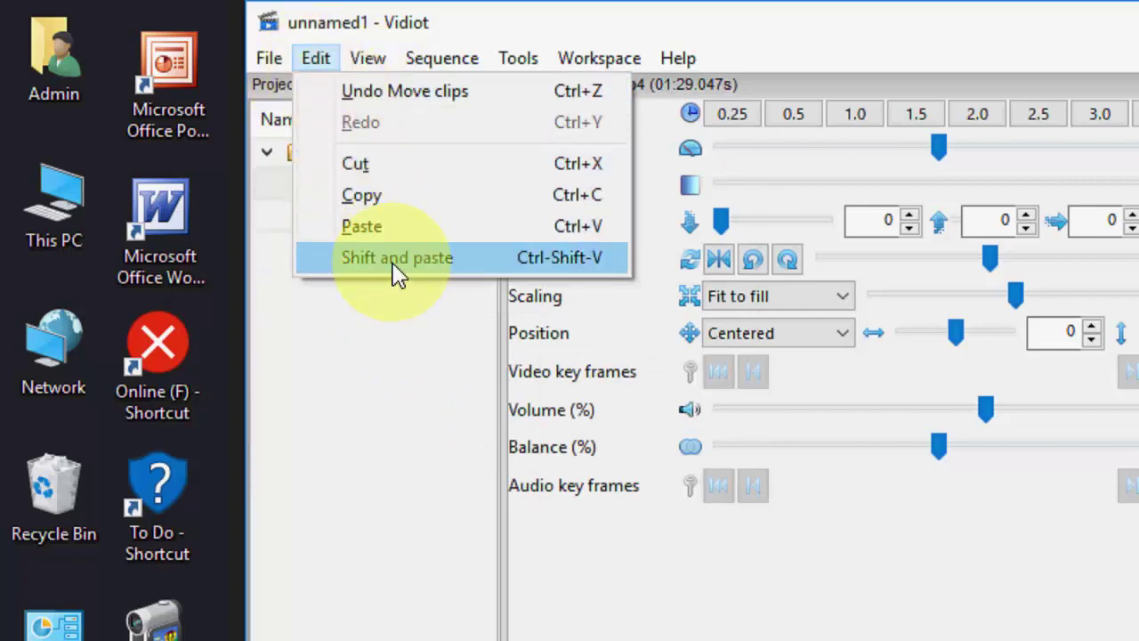
mouse_move(409, 71)
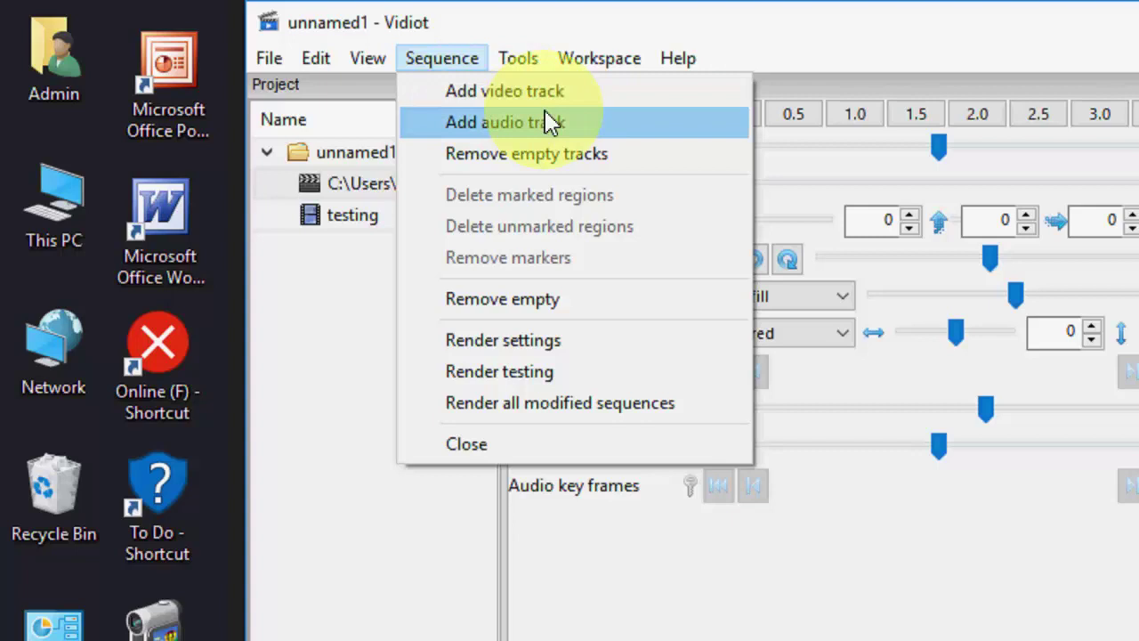
left_click(625, 124)
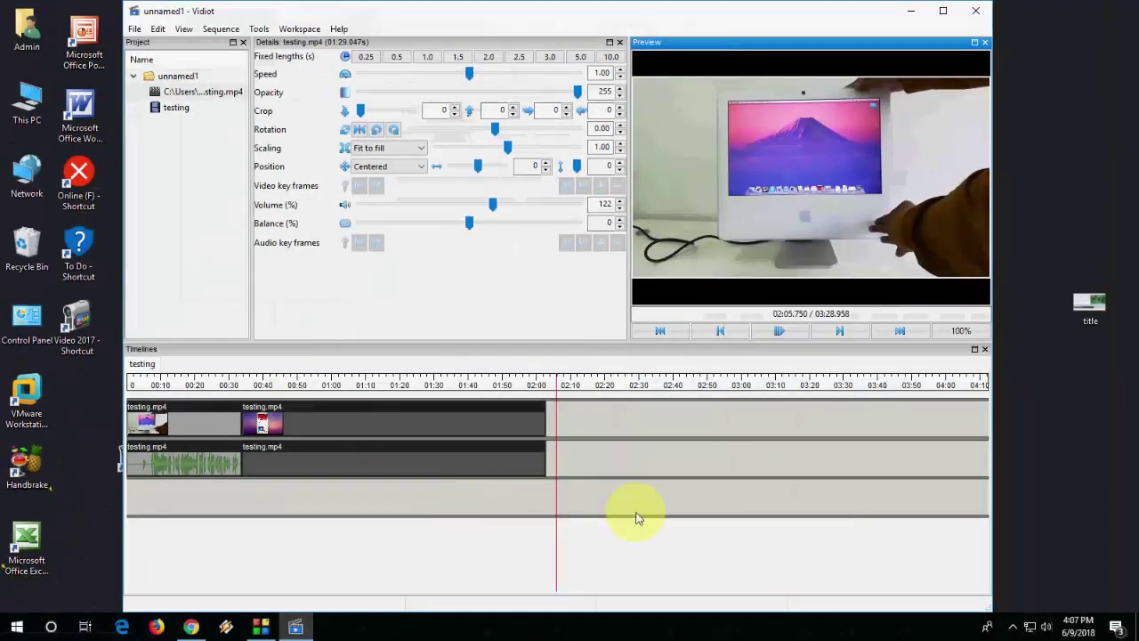
left_click(185, 503)
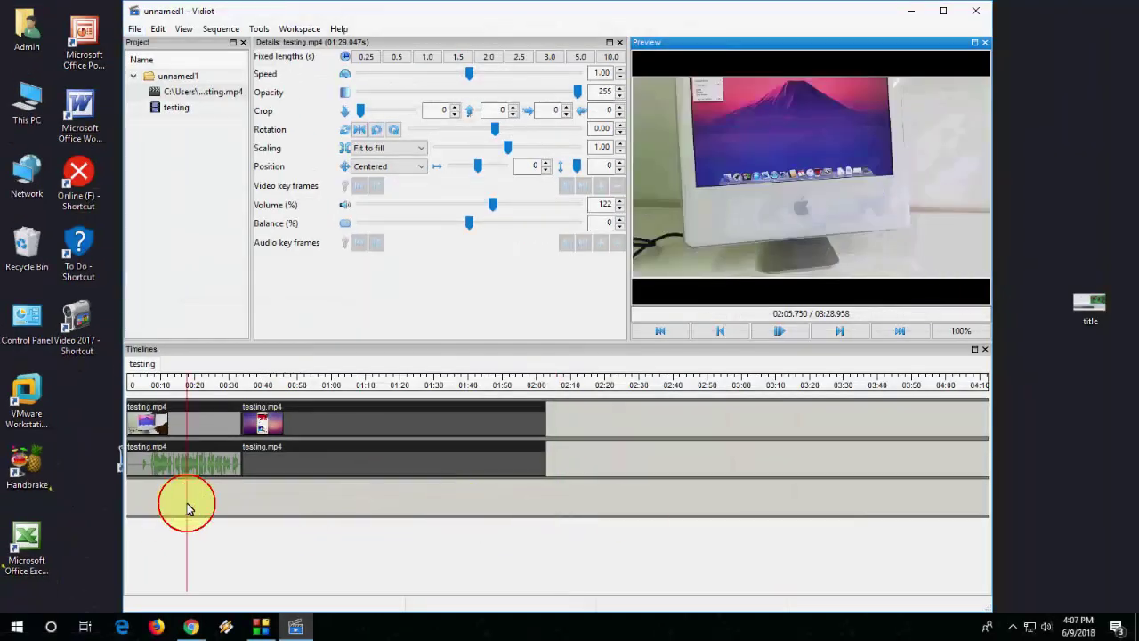
left_click(154, 508)
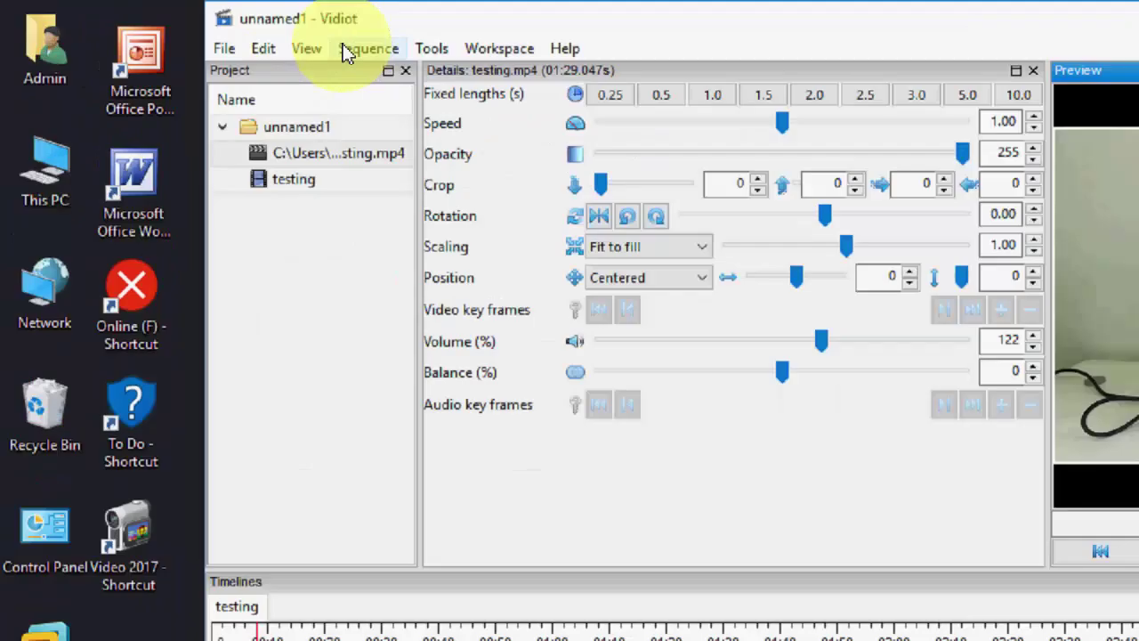
Render all modified sequences, saving the project as unnamed1 (*.vid) on the Desktop, then cancel the render.
left_click(209, 30)
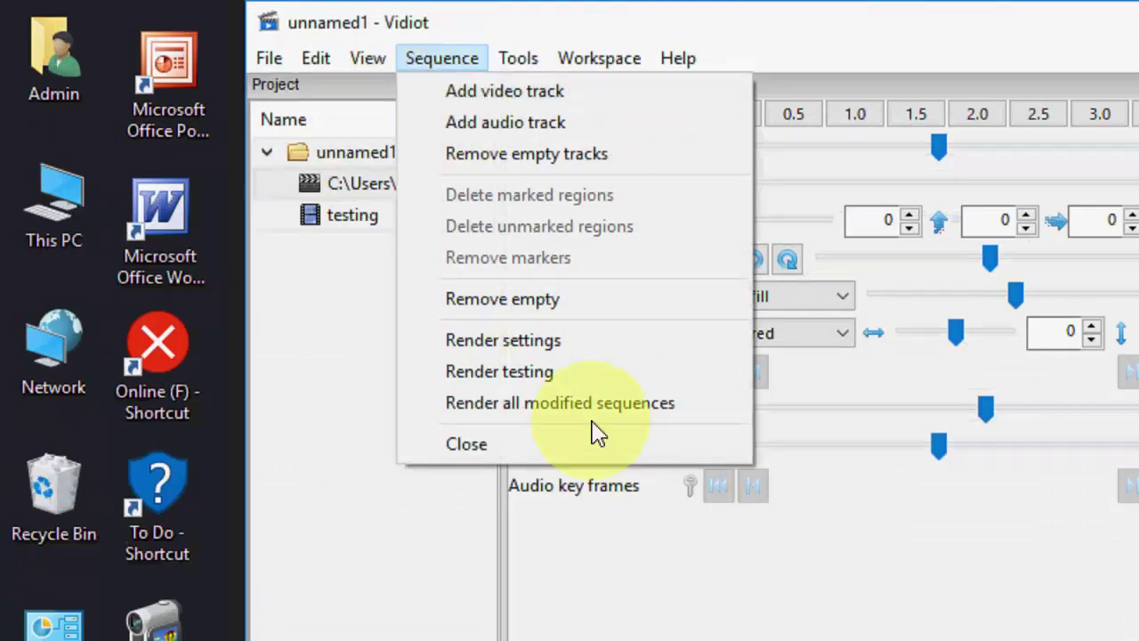
left_click(524, 423)
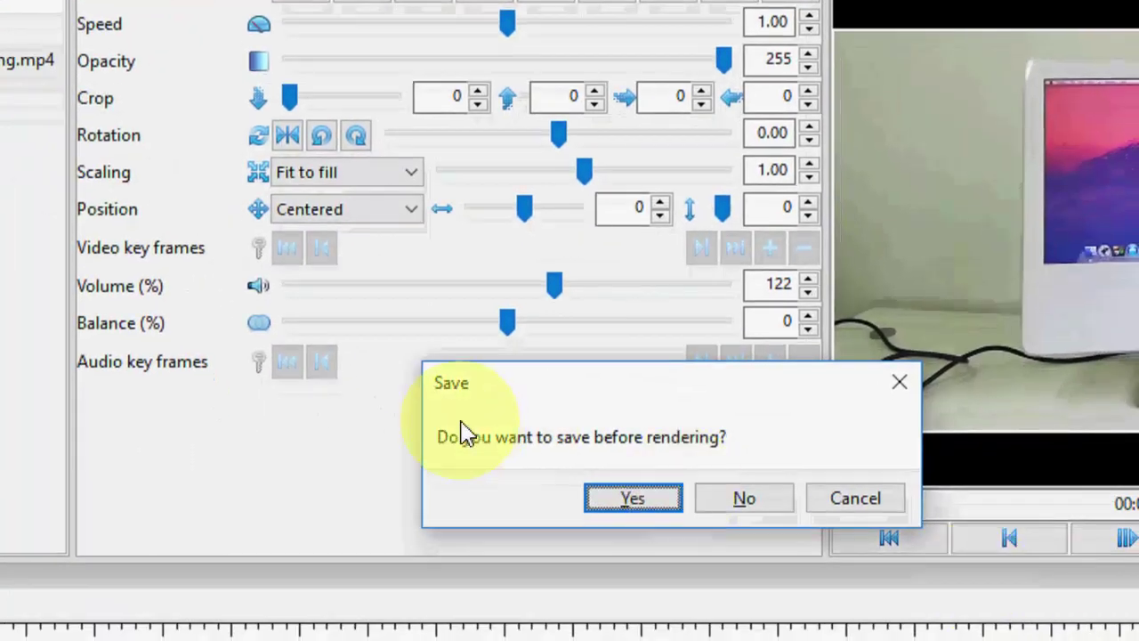
left_click(642, 515)
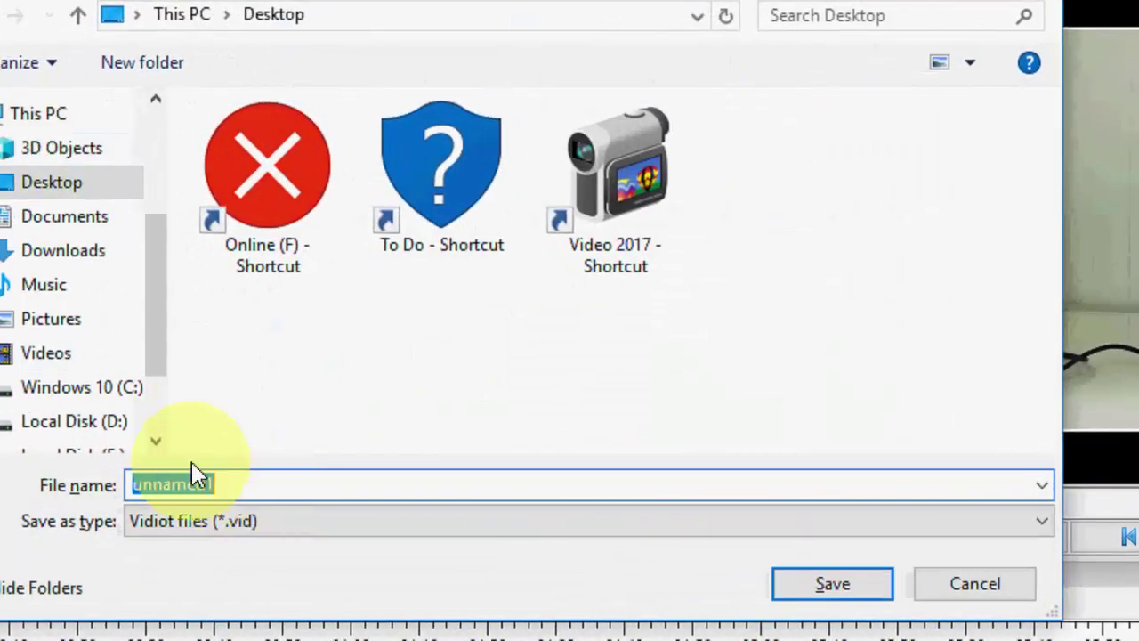
left_click(362, 520)
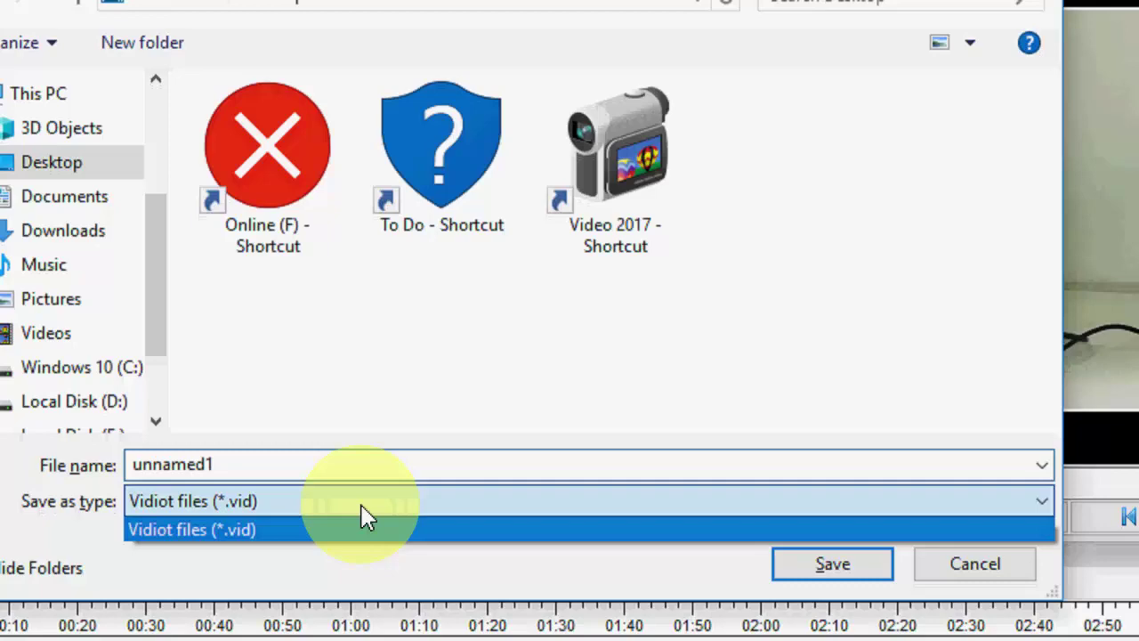
left_click(364, 538)
left_click(777, 547)
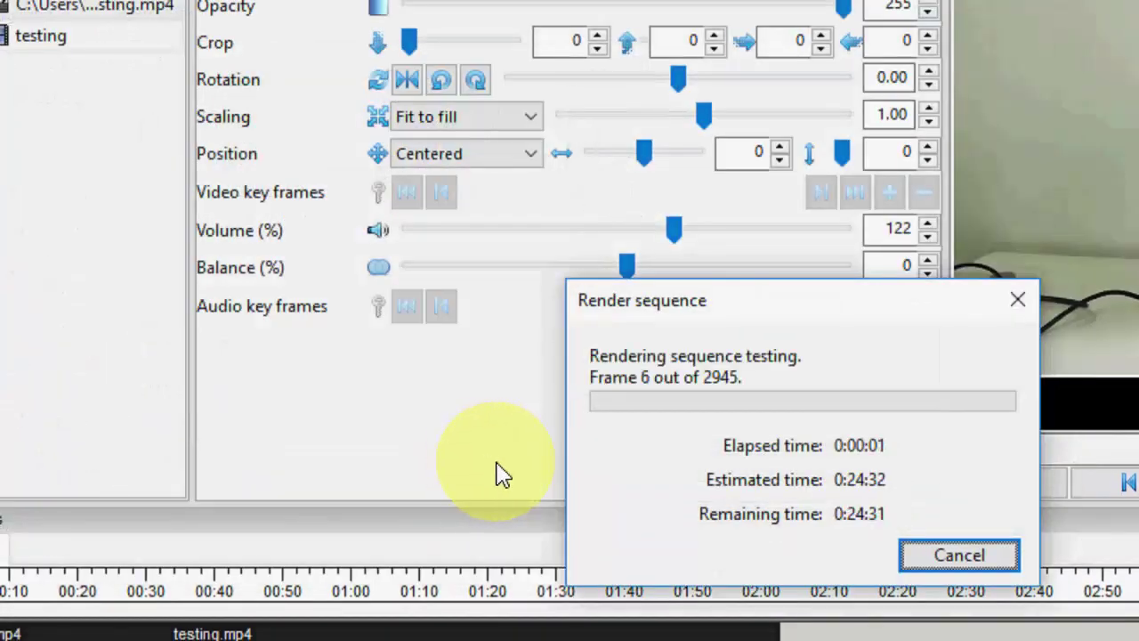
left_click(959, 555)
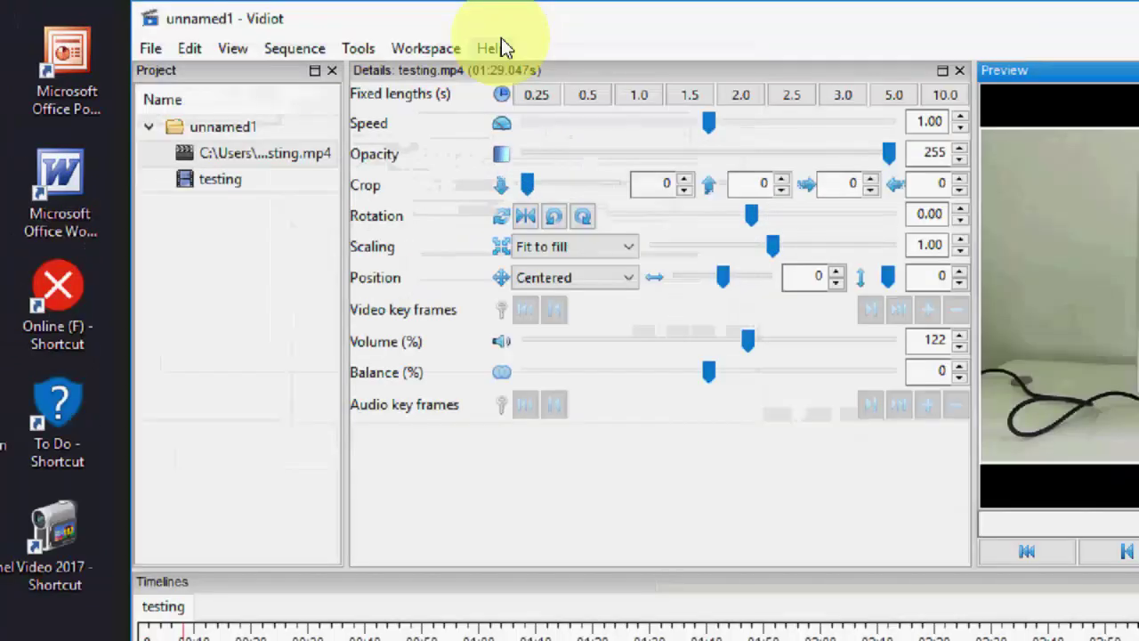
left_click(499, 48)
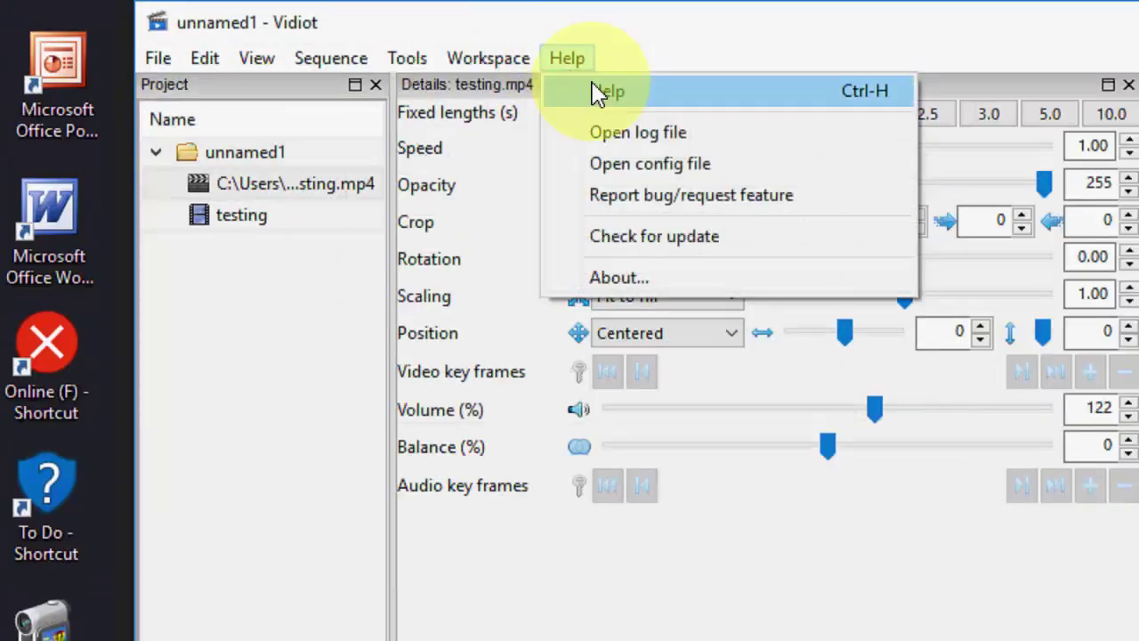
left_click(519, 78)
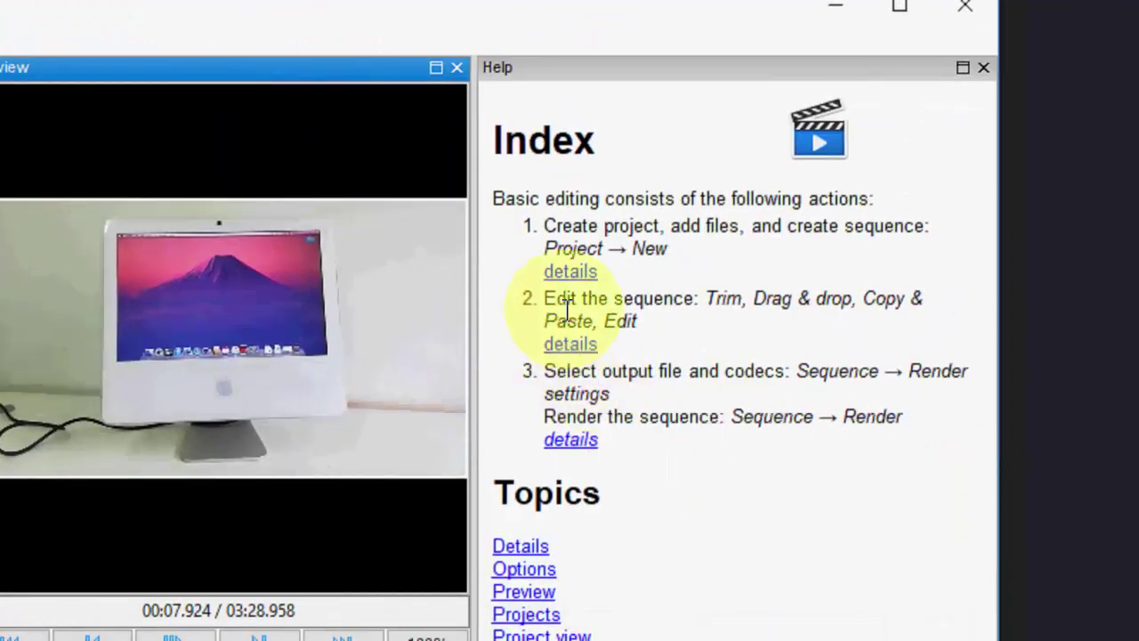
left_click(556, 347)
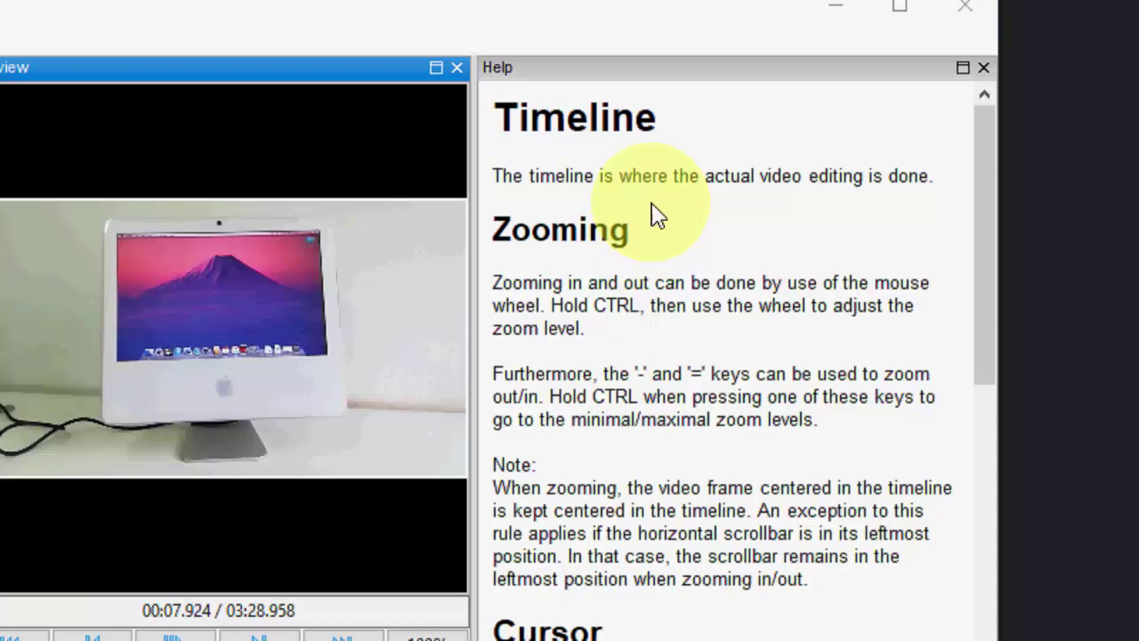
scroll(666, 209, "down", 3)
scroll(664, 213, "up", 3)
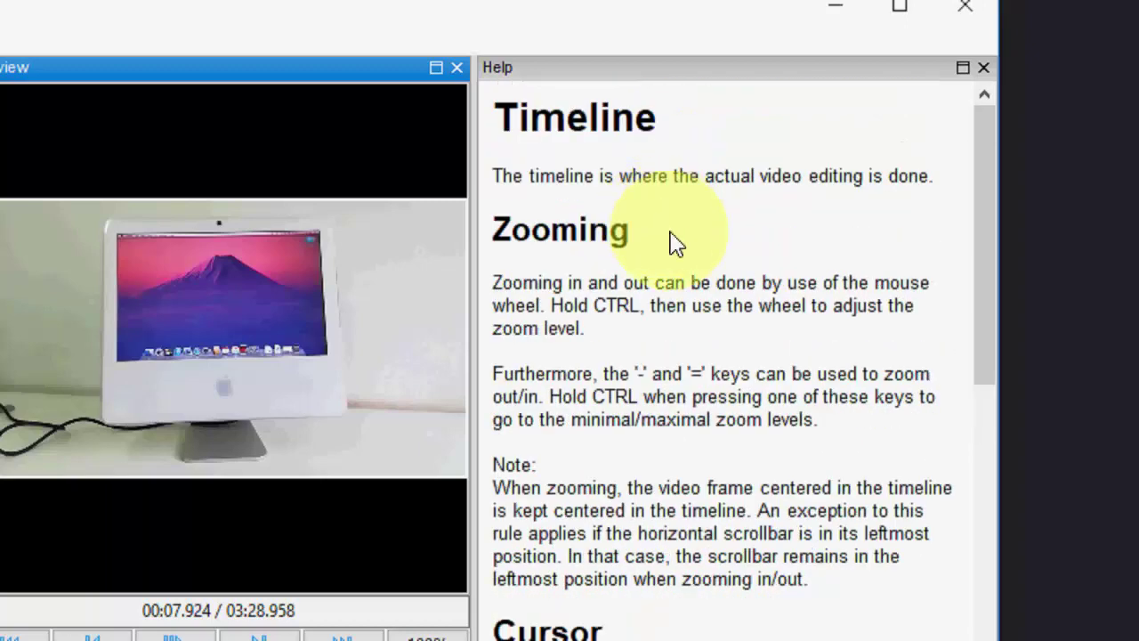
scroll(673, 238, "down", 5)
scroll(685, 258, "down", 10)
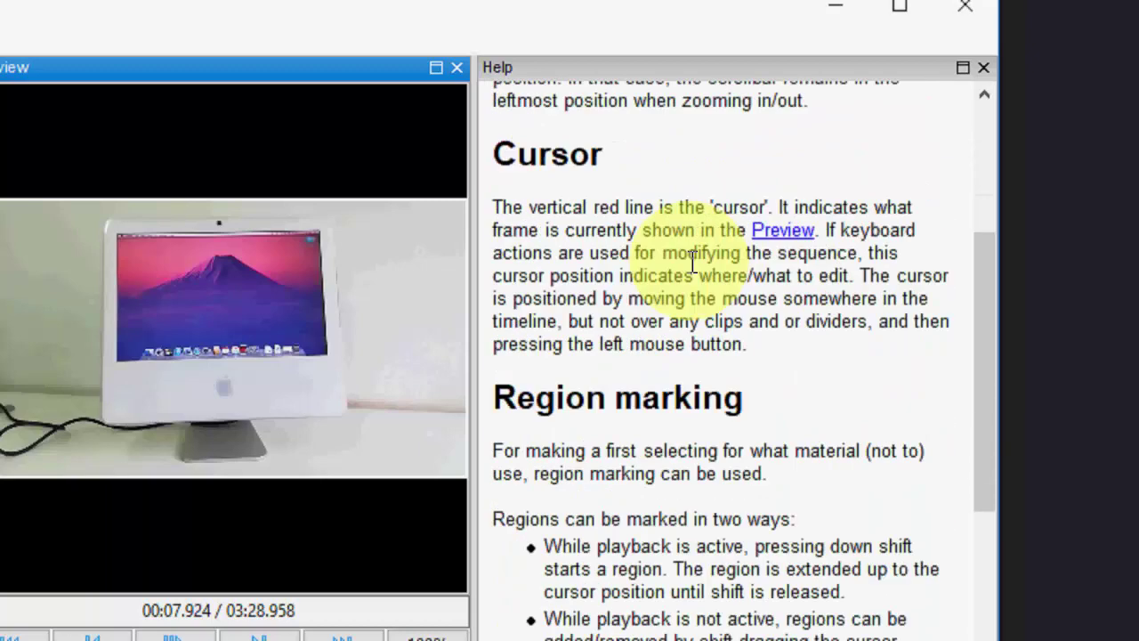
scroll(695, 260, "down", 8)
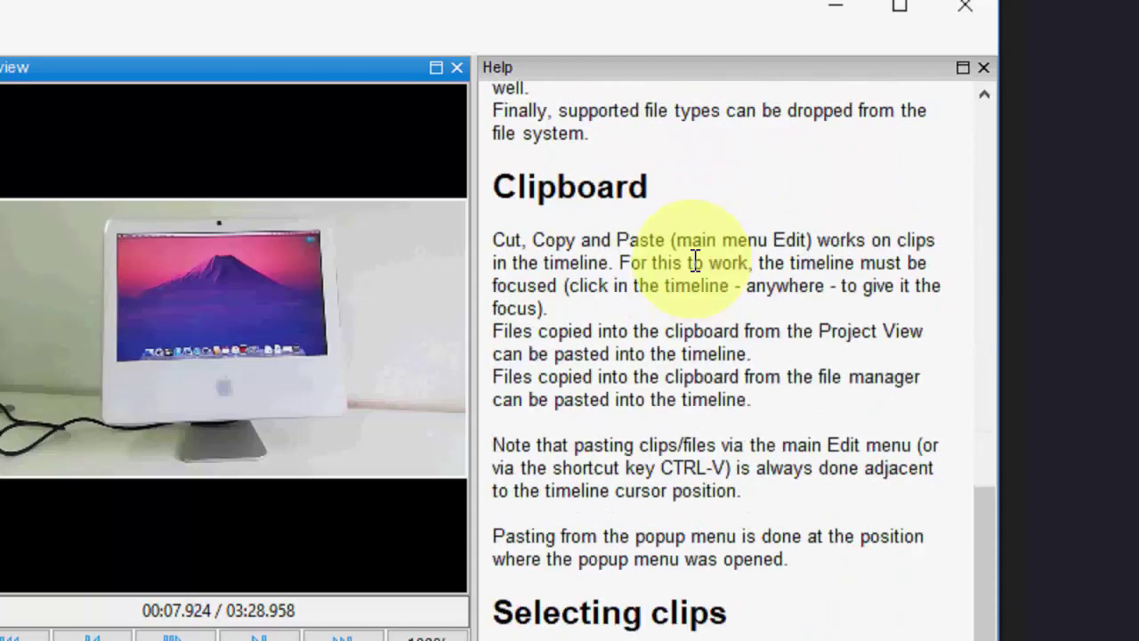
scroll(696, 259, "down", 12)
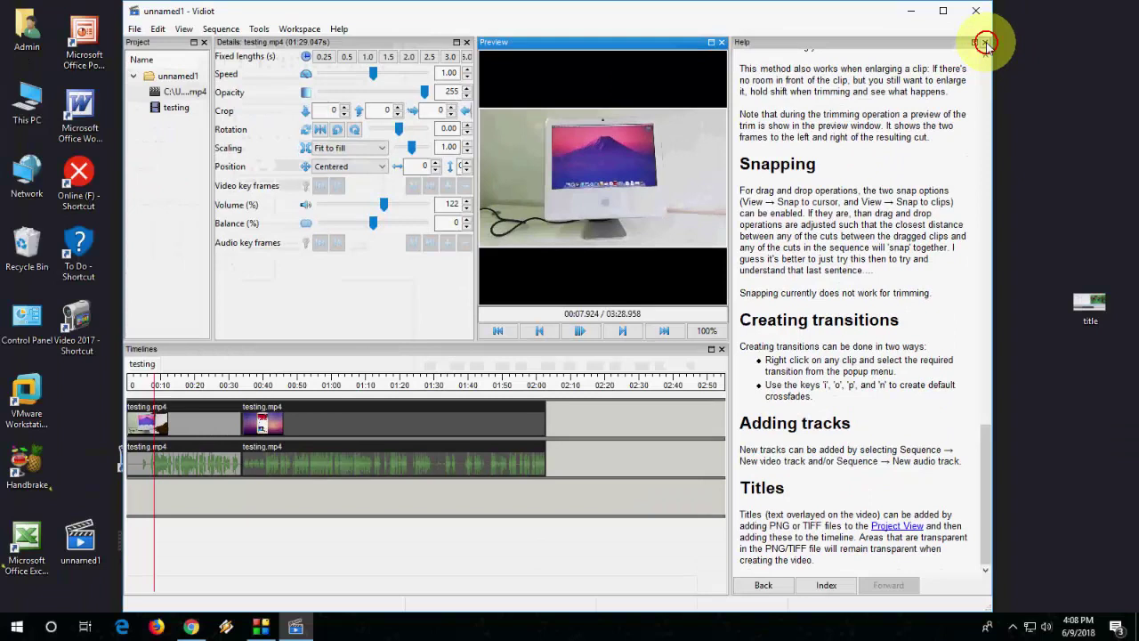
left_click(985, 43)
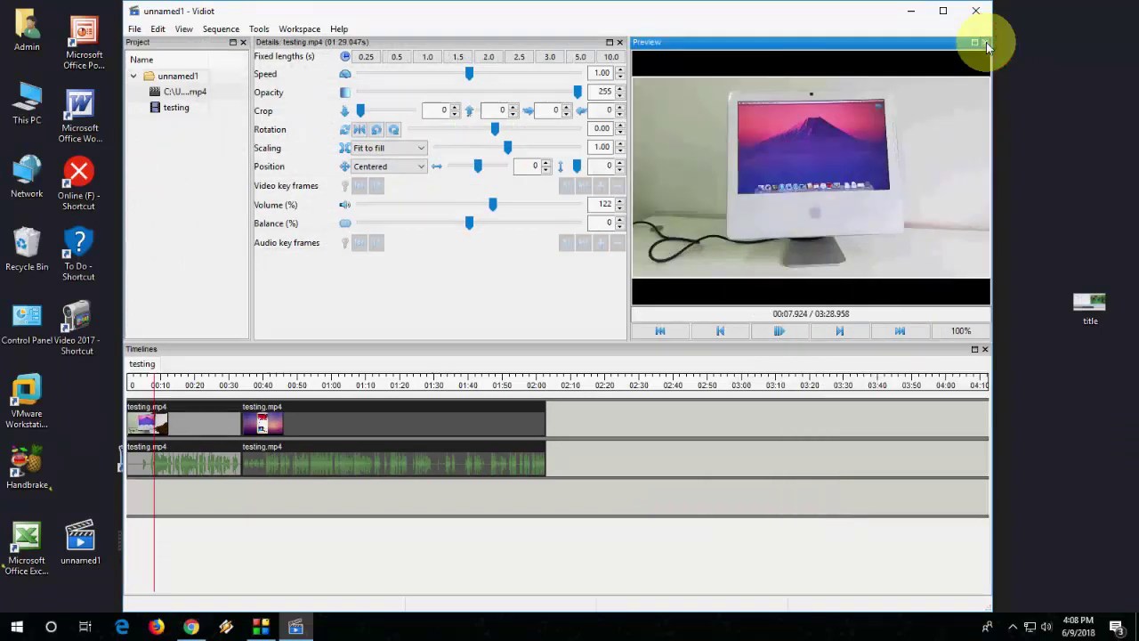
left_click(1078, 71)
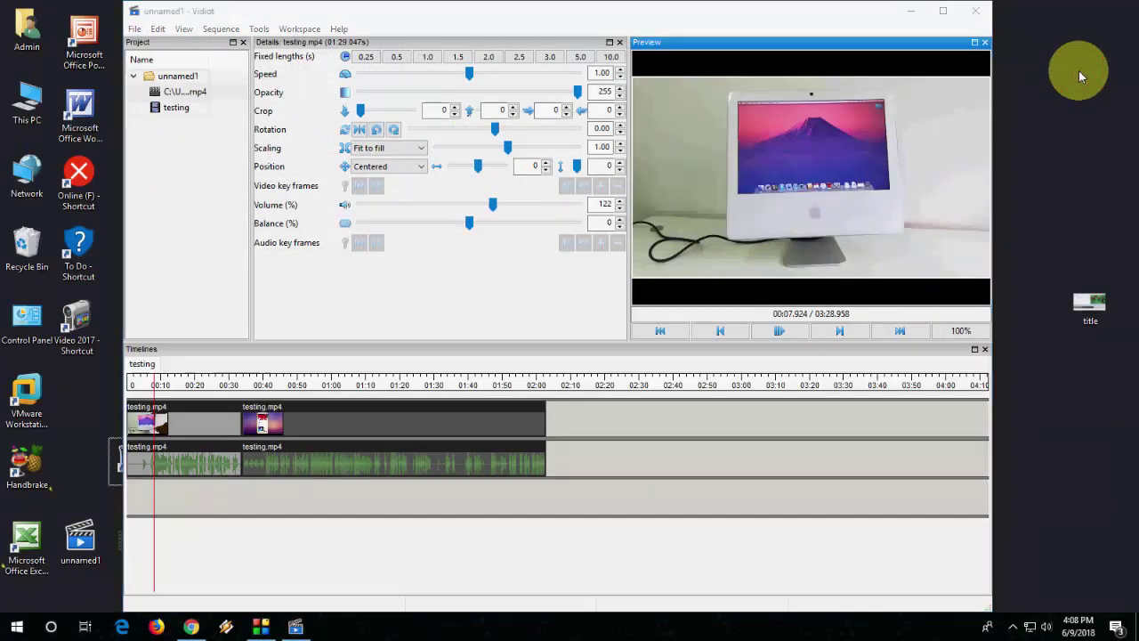